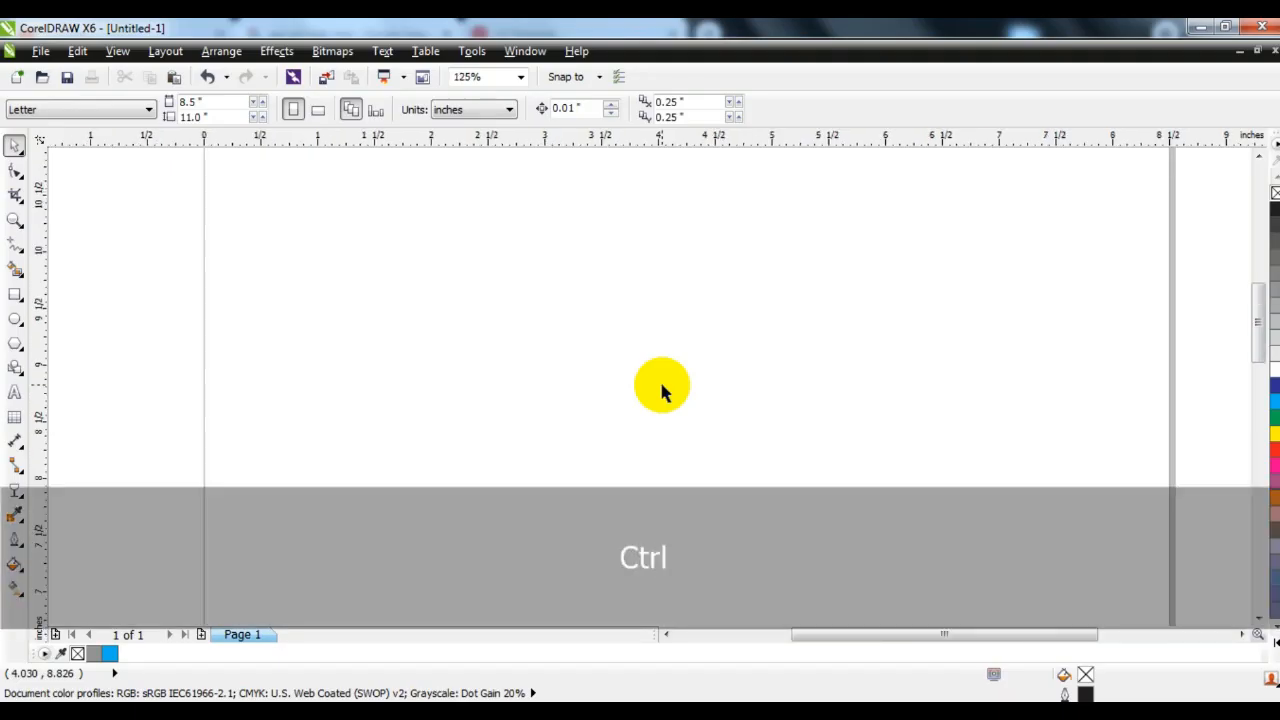
- Paste the copied side-view photo of the sad woman onto the page
{"action": "key", "text": "ctrl+v"}
{"action": "key", "text": "shift+F2"}
{"action": "key", "text": "Escape"}
- Begin tracing the head with straight Freehand segments from forehead to crown, using a 2.0 pt red outline
{"action": "left_click", "coordinate": [15, 219]}
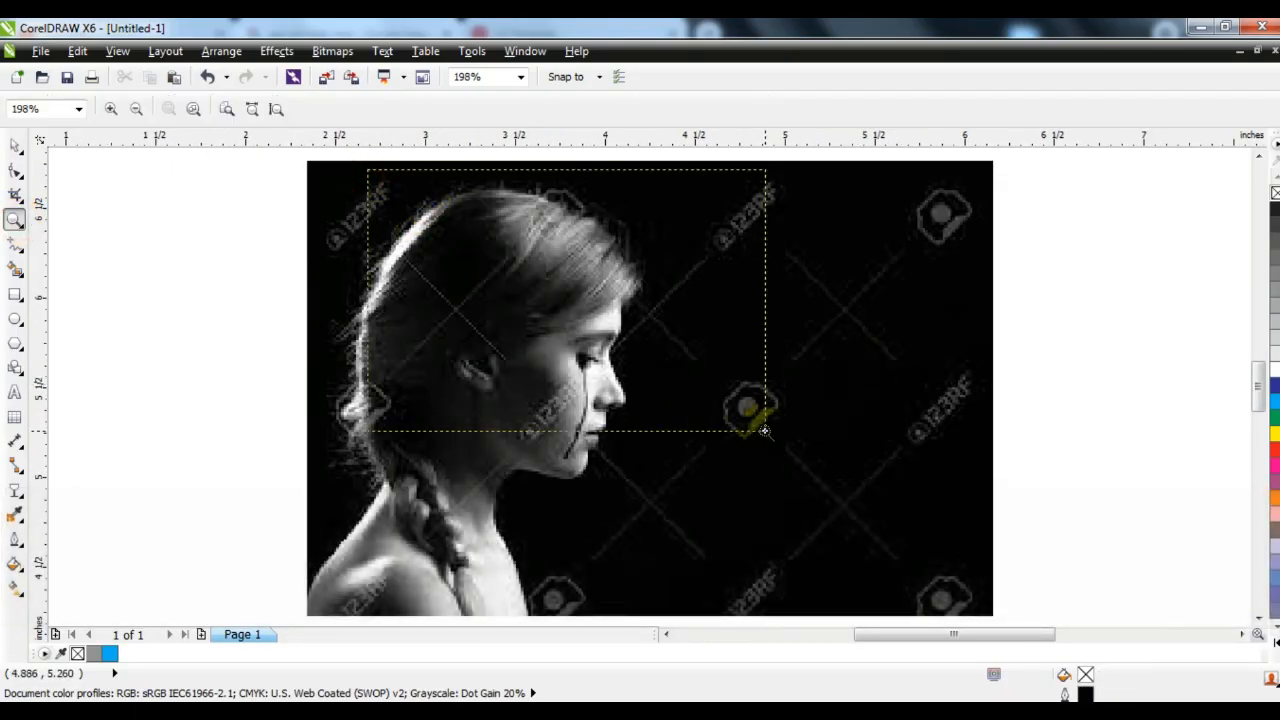
{"action": "left_click_drag", "start_coordinate": [368, 170], "coordinate": [764, 431]}
{"action": "left_click", "coordinate": [15, 243]}
{"action": "left_click", "coordinate": [860, 108]}
{"action": "left_click", "coordinate": [835, 205]}
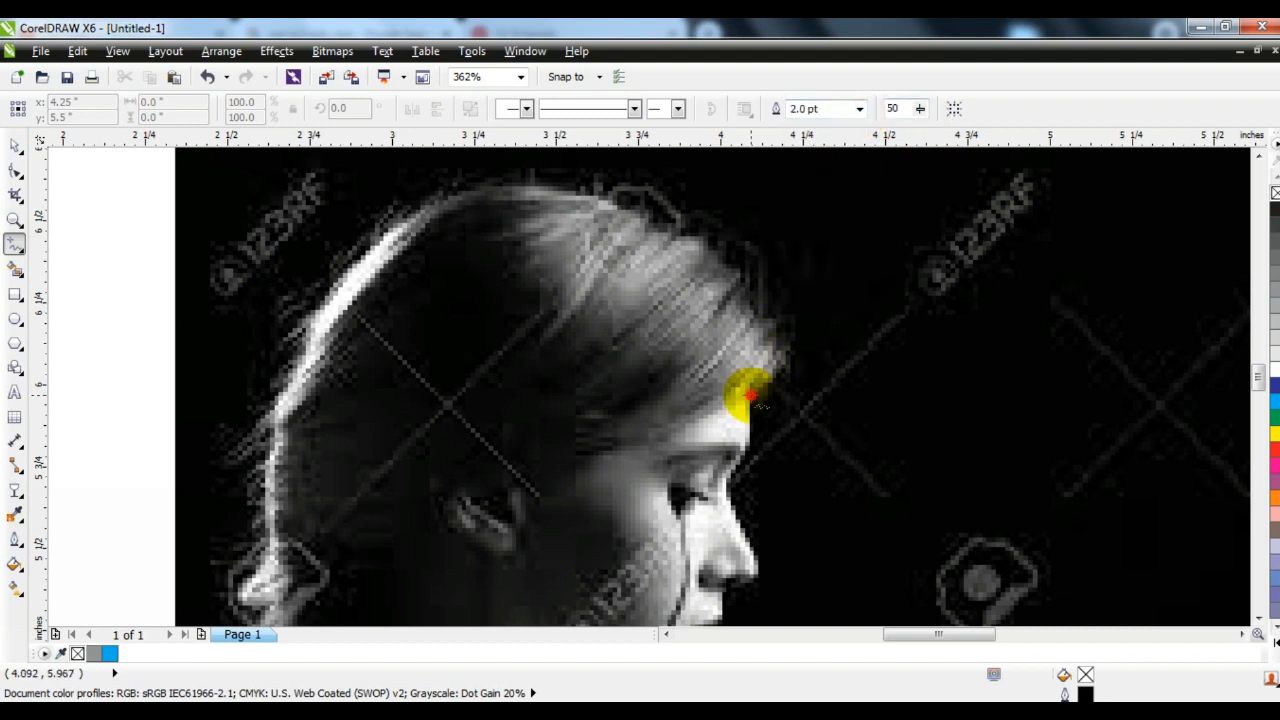
{"action": "left_click", "coordinate": [750, 398]}
{"action": "left_click", "coordinate": [750, 296]}
{"action": "right_click", "coordinate": [1265, 455]}
{"action": "left_click", "coordinate": [612, 203]}
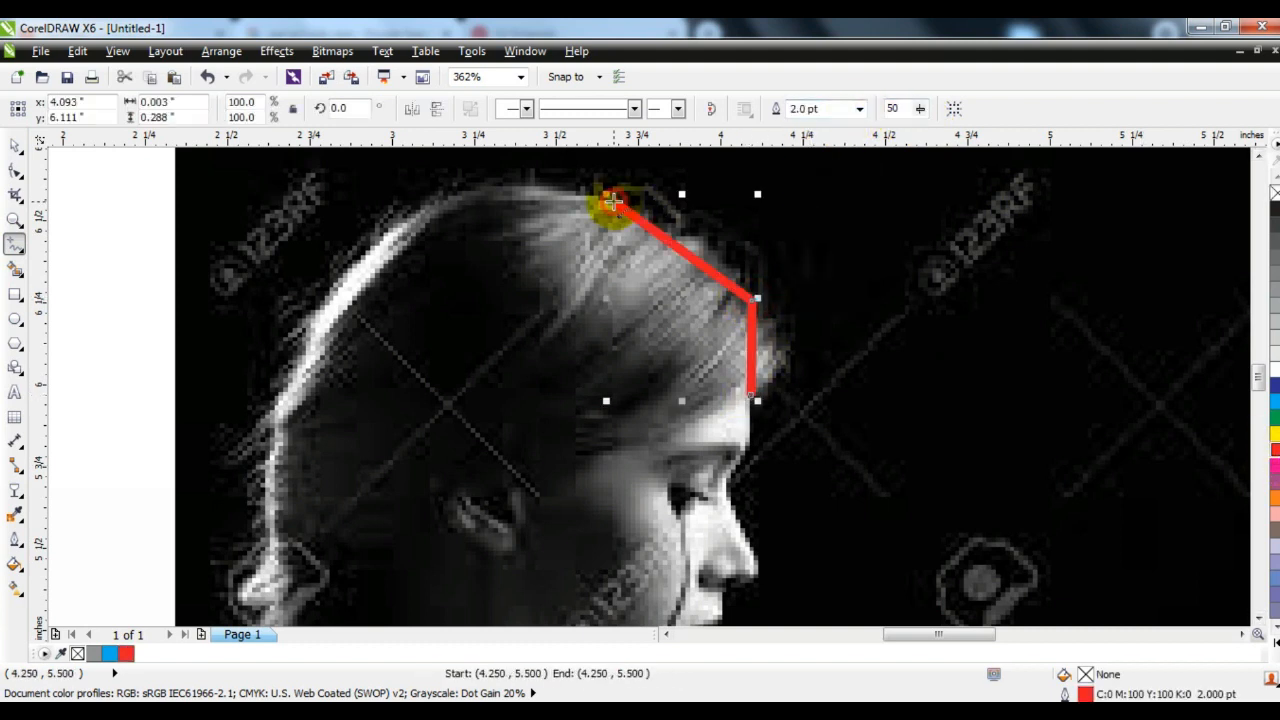
- Continue the traced outline from the crown down the back of the head to the hair at the nape
{"action": "left_click", "coordinate": [309, 345]}
{"action": "left_click", "coordinate": [272, 540]}
{"action": "left_click", "coordinate": [260, 610]}
- Extend the trace from the forehead down along the nose, lips and chin to the front of the neck
{"action": "left_click", "coordinate": [749, 392]}
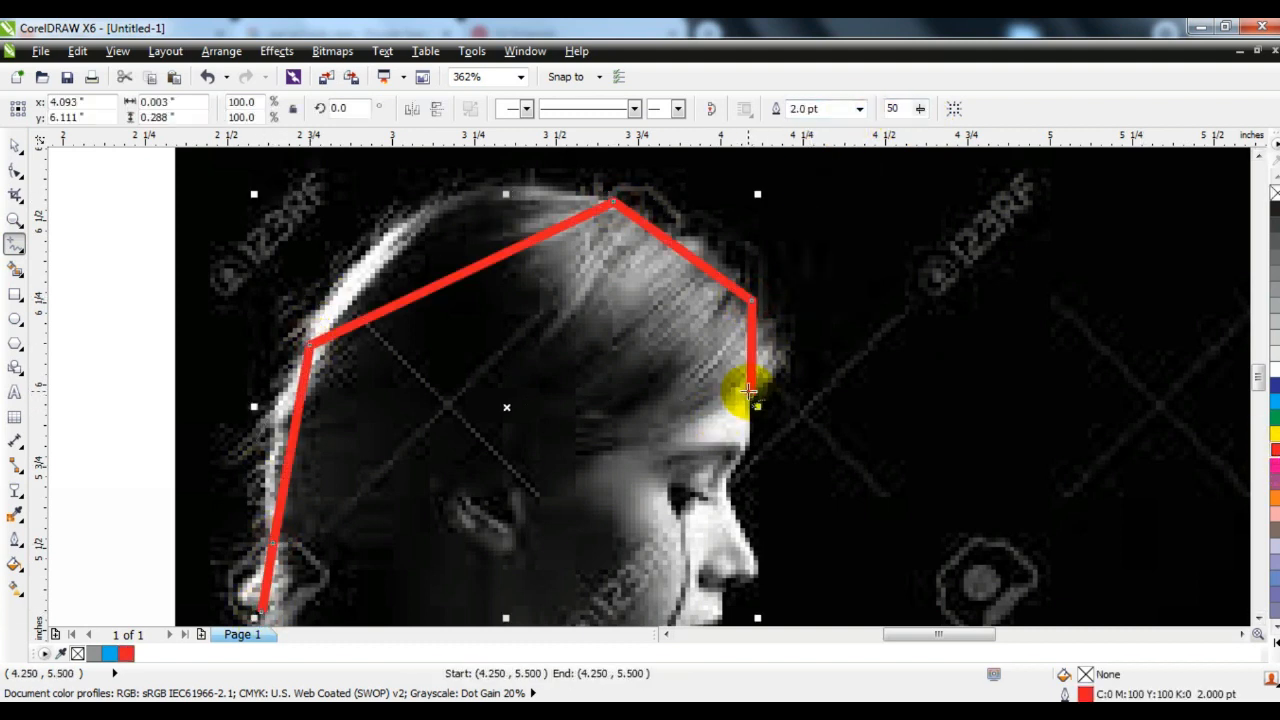
{"action": "left_click", "coordinate": [730, 477]}
{"action": "double_click", "coordinate": [743, 537]}
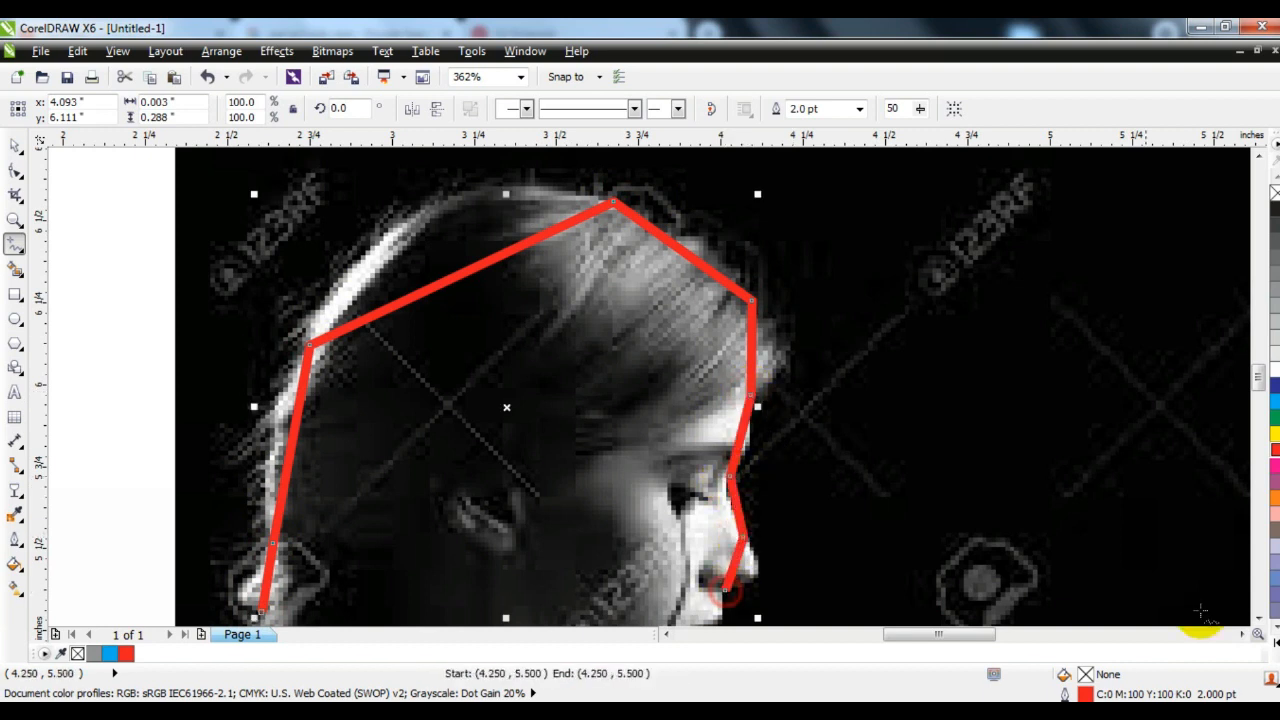
{"action": "left_click", "coordinate": [725, 590]}
{"action": "left_click", "coordinate": [1258, 618]}
{"action": "left_click", "coordinate": [1258, 618]}
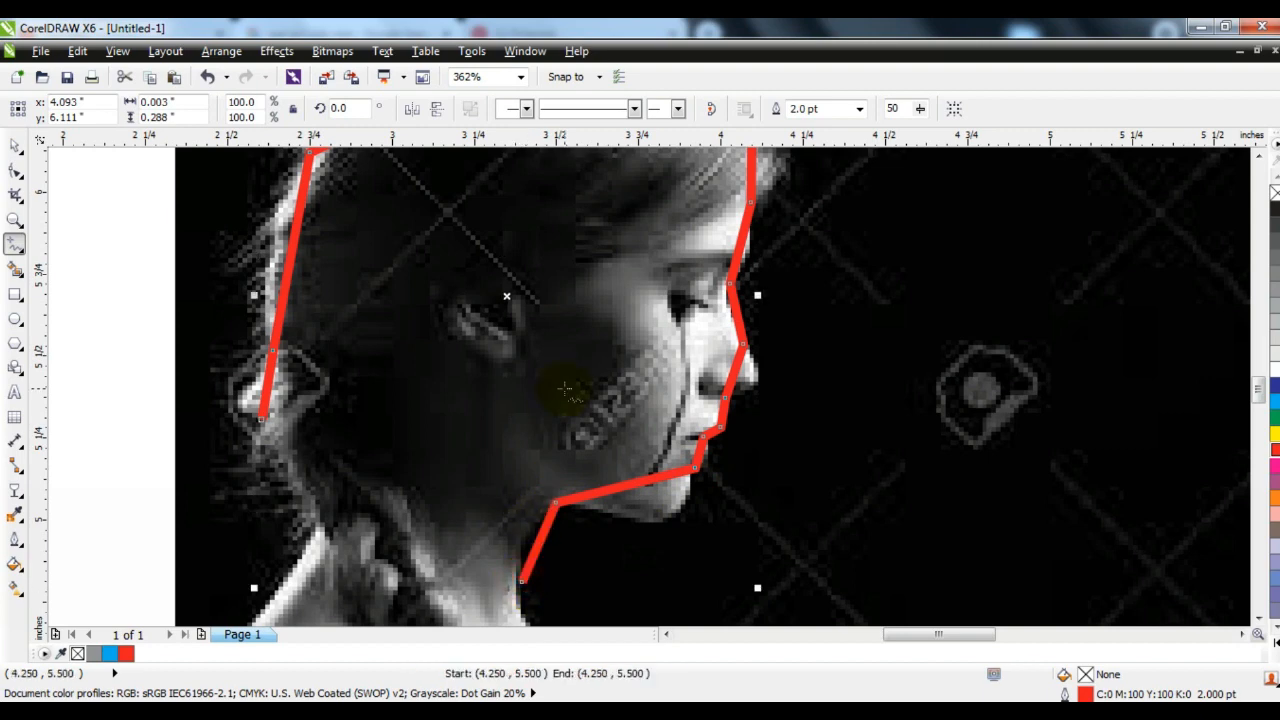
- Close the traced outline along the back shoulder and the photo's lower edge up to the front of the neck
{"action": "key", "text": "F3"}
{"action": "scroll", "coordinate": [537, 193], "scroll_direction": "up", "scroll_amount": 3}
{"action": "left_click", "coordinate": [538, 280]}
{"action": "left_click", "coordinate": [400, 510]}
{"action": "left_click", "coordinate": [787, 510]}
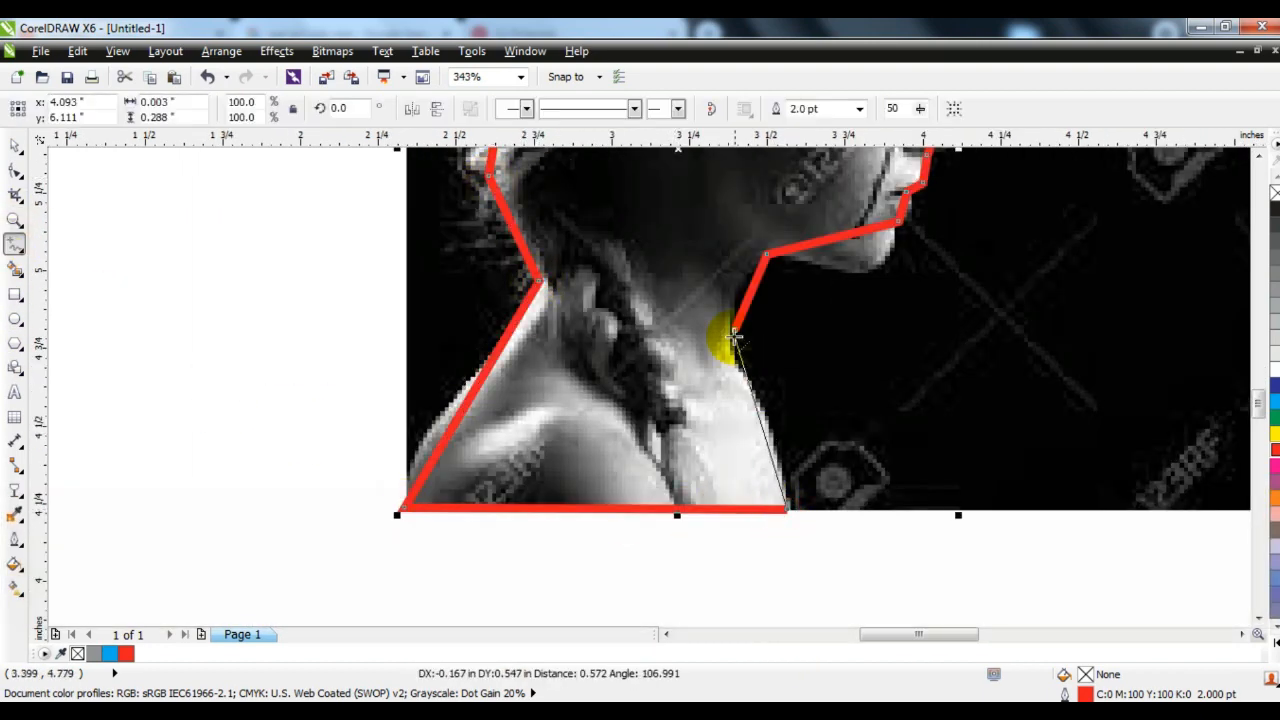
{"action": "left_click", "coordinate": [733, 338]}
- Convert the traced outline's lines to curves and set its outline width to 0.75 pt
{"action": "key", "text": "F3"}
{"action": "key", "text": "F10"}
{"action": "key", "text": "shift+F2"}
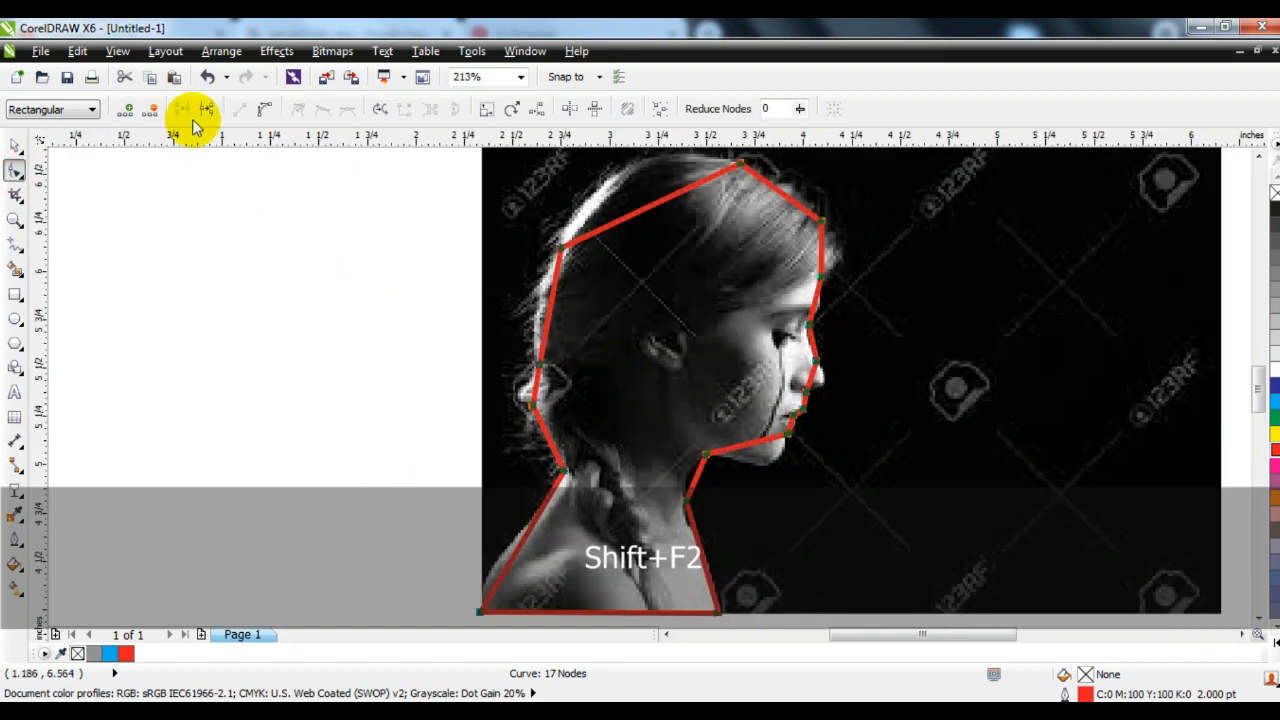
{"action": "left_click", "coordinate": [1258, 157]}
{"action": "left_click", "coordinate": [15, 145]}
{"action": "left_click", "coordinate": [859, 108]}
{"action": "left_click", "coordinate": [815, 185]}
- Bend the outline's segments along the crown, back of the head, chin and neck to follow the photo
{"action": "left_click", "coordinate": [15, 170]}
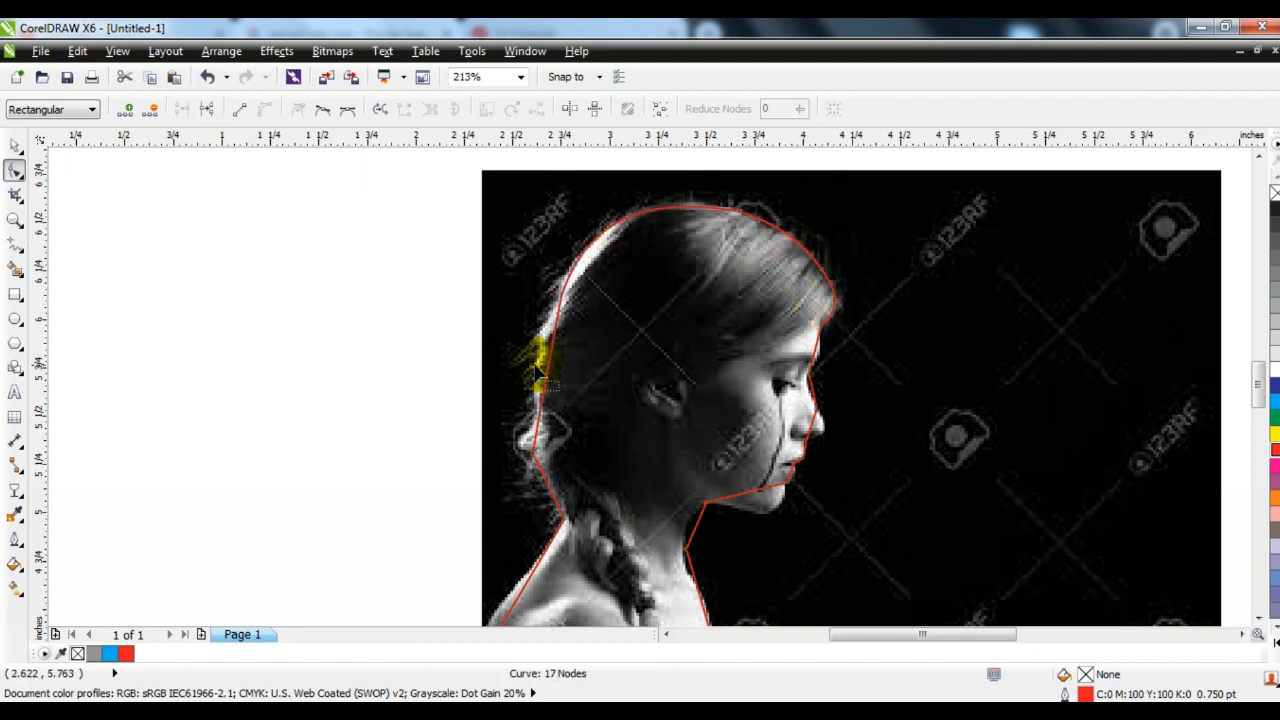
{"action": "left_click", "coordinate": [690, 526]}
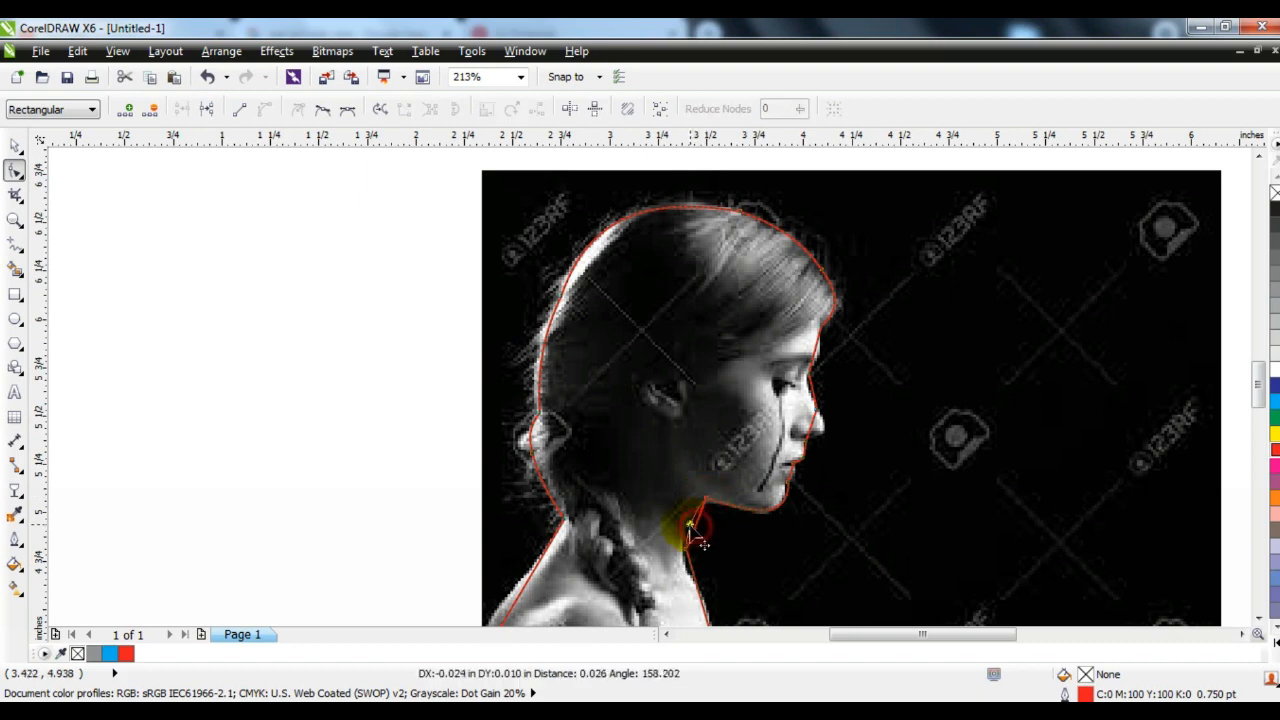
{"action": "left_click", "coordinate": [688, 553]}
{"action": "left_click_drag", "start_coordinate": [700, 612], "coordinate": [704, 606]}
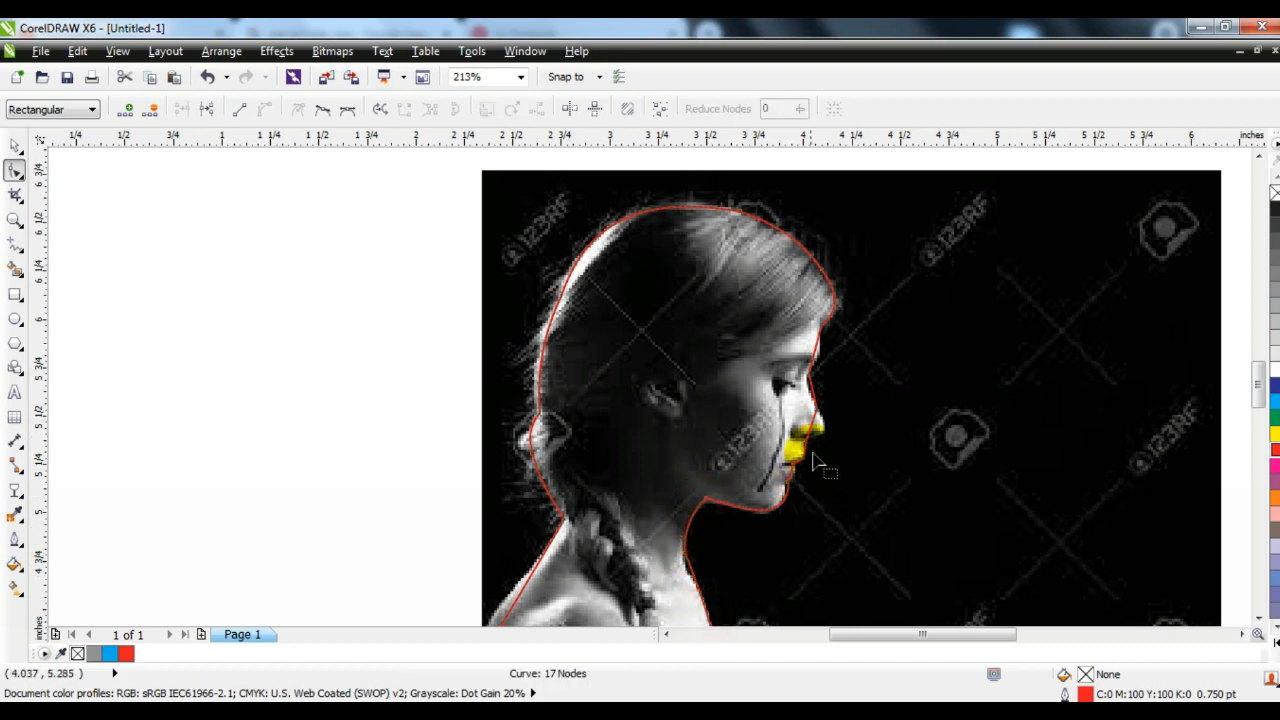
- Shape the forehead, nose, lip and chin curves of the outline to match the woman's face
{"action": "left_click", "coordinate": [14, 220]}
{"action": "left_click_drag", "start_coordinate": [722, 262], "coordinate": [906, 508]}
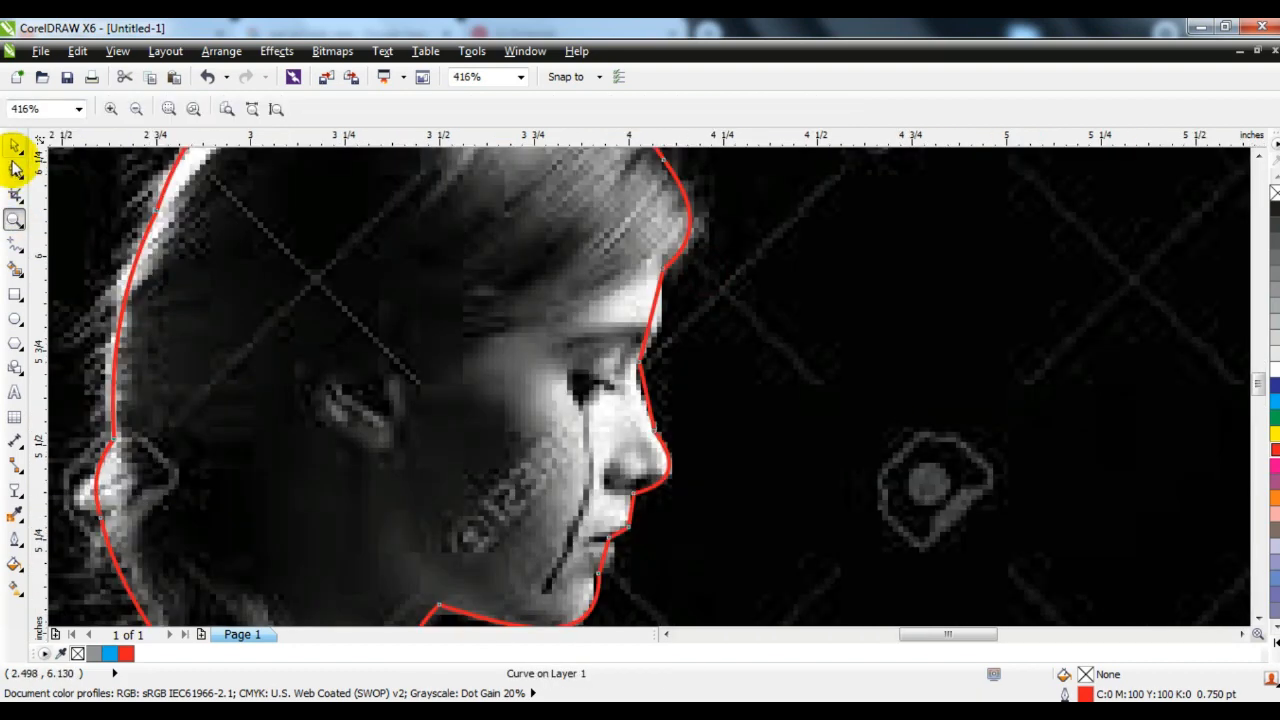
{"action": "left_click", "coordinate": [14, 170]}
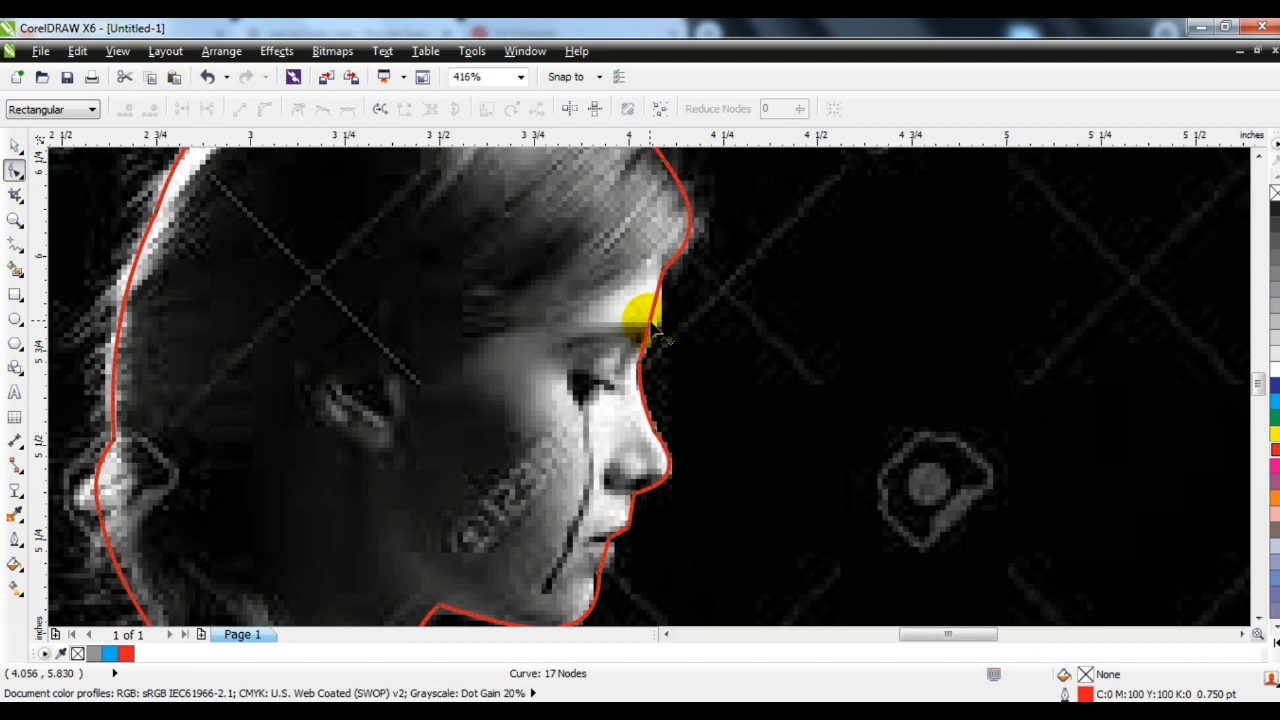
{"action": "left_click_drag", "start_coordinate": [607, 563], "coordinate": [592, 615]}
{"action": "left_click", "coordinate": [1257, 619]}
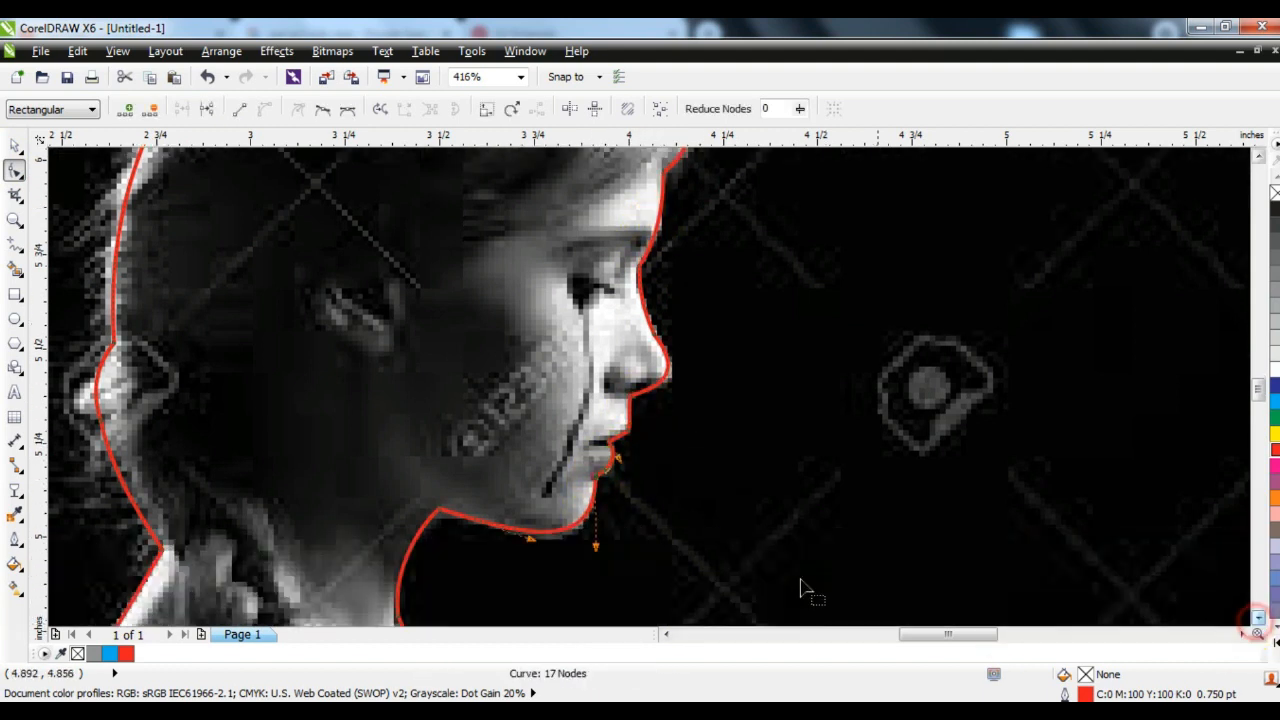
- Fill the finished head outline with red
{"action": "left_click", "coordinate": [14, 146]}
{"action": "key", "text": "shift+F2"}
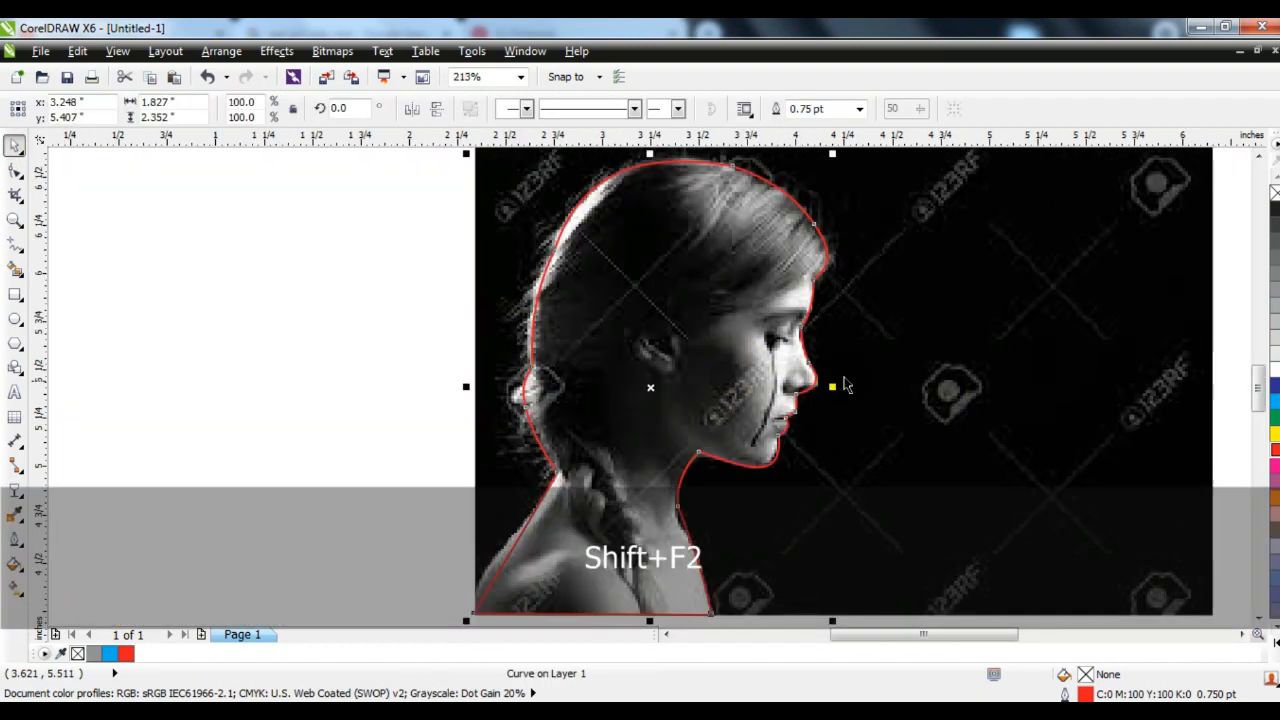
{"action": "left_click", "coordinate": [1274, 449]}
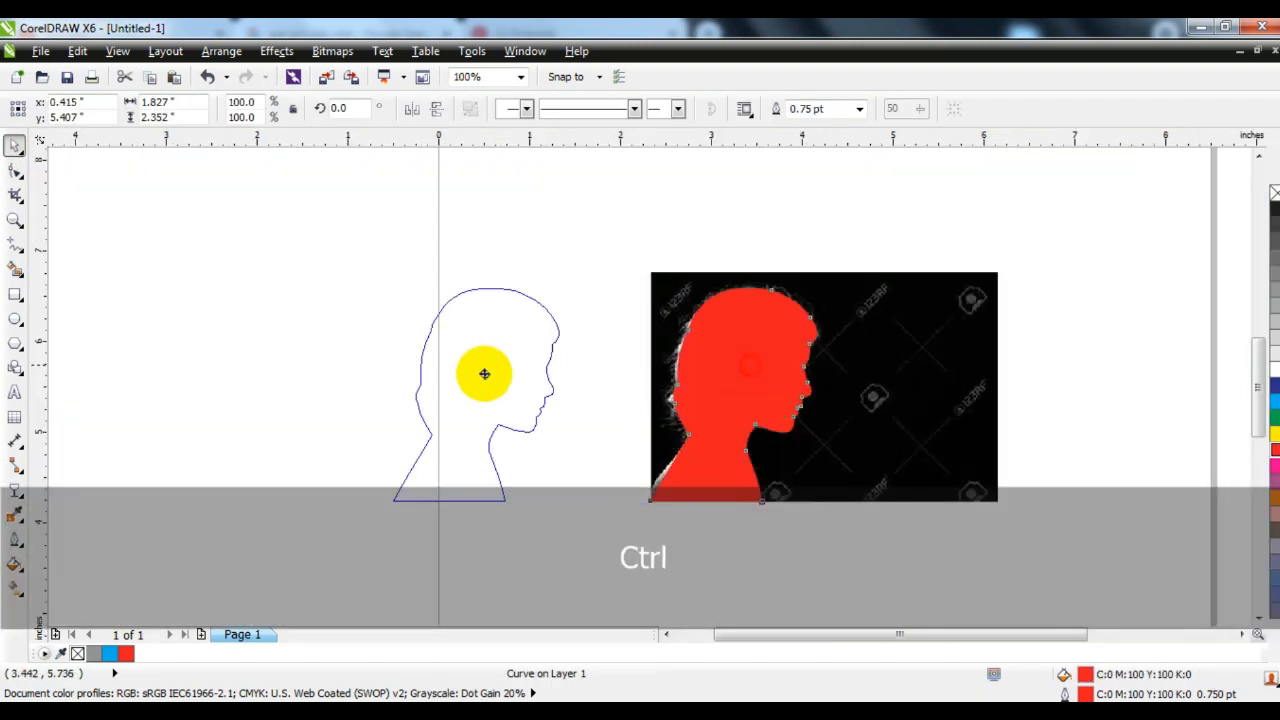
- Delete the reference photo and move the red silhouette back to its place on the page
{"action": "left_click", "coordinate": [857, 460]}
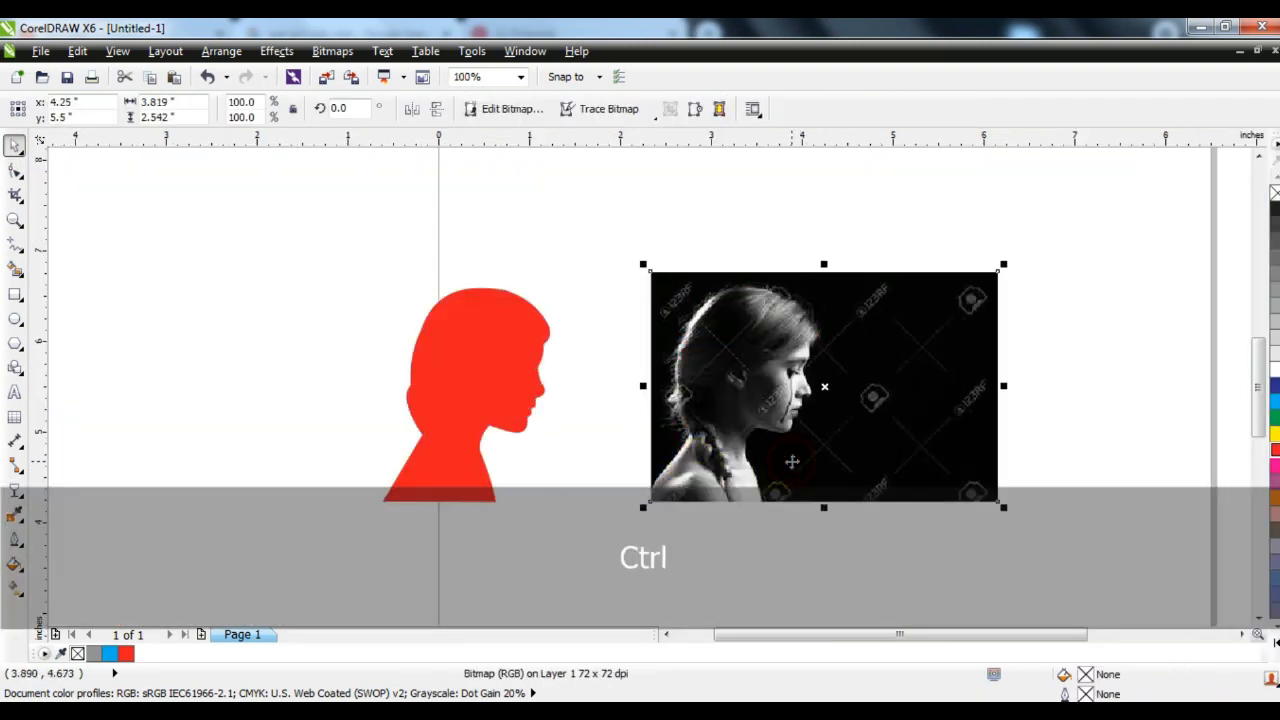
{"action": "key", "text": "Delete"}
{"action": "left_click_drag", "start_coordinate": [480, 391], "coordinate": [771, 391]}
{"action": "scroll", "coordinate": [763, 378], "scroll_direction": "up", "scroll_amount": 3}
{"action": "key", "text": "Escape"}
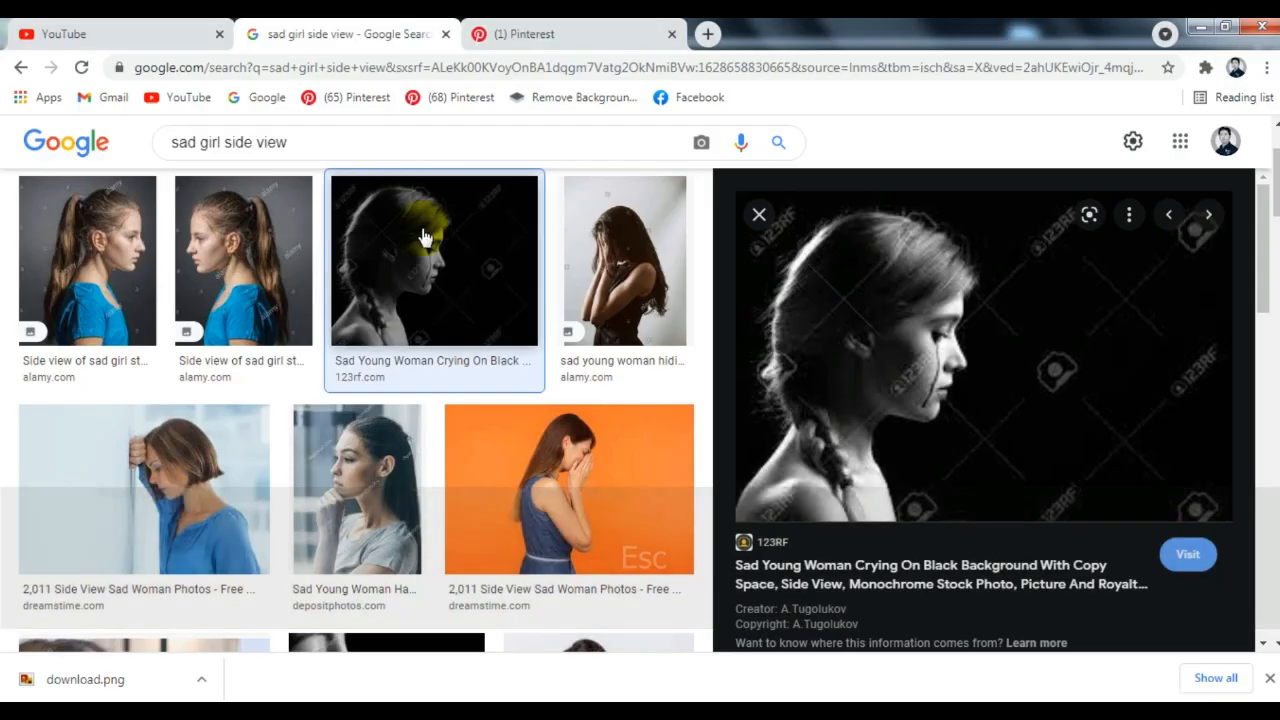
- Switch to the browser, search Google Images for "vector splash" and copy the wide black VectorStock splash image
{"action": "type", "text": "vector splash"}
{"action": "key", "text": "Return"}
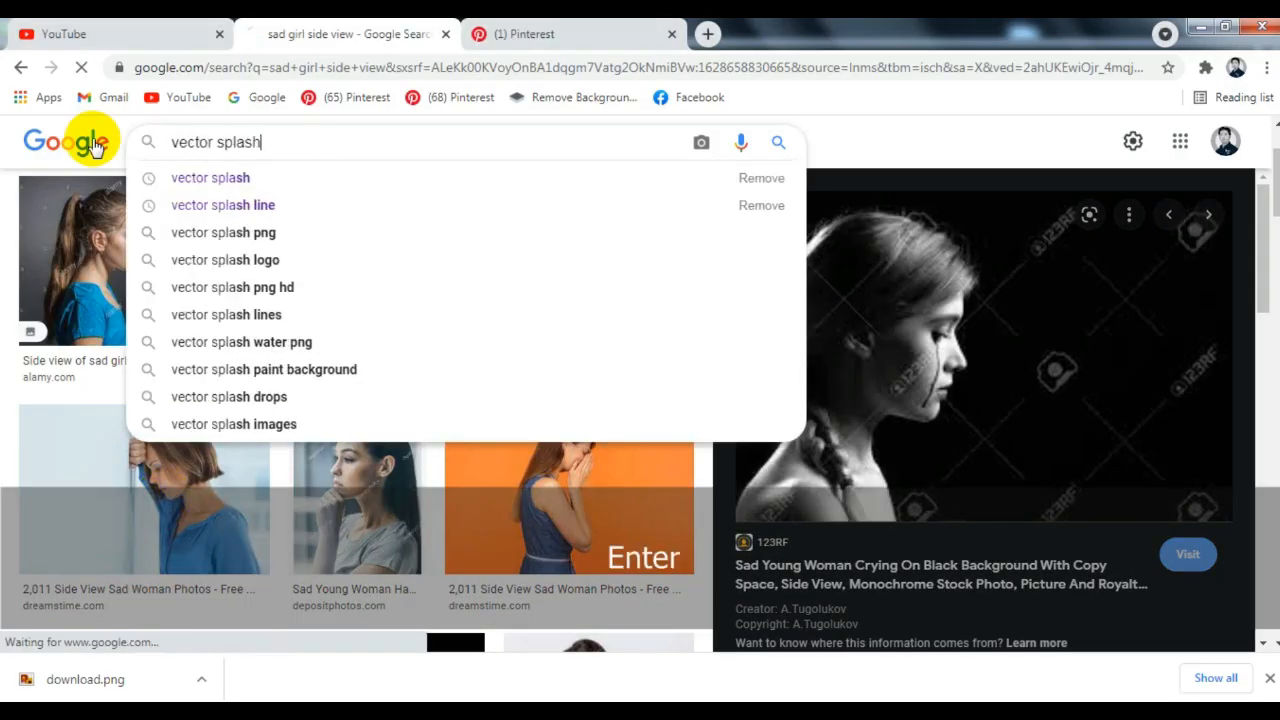
{"action": "scroll", "coordinate": [777, 194], "scroll_direction": "down", "scroll_amount": 1}
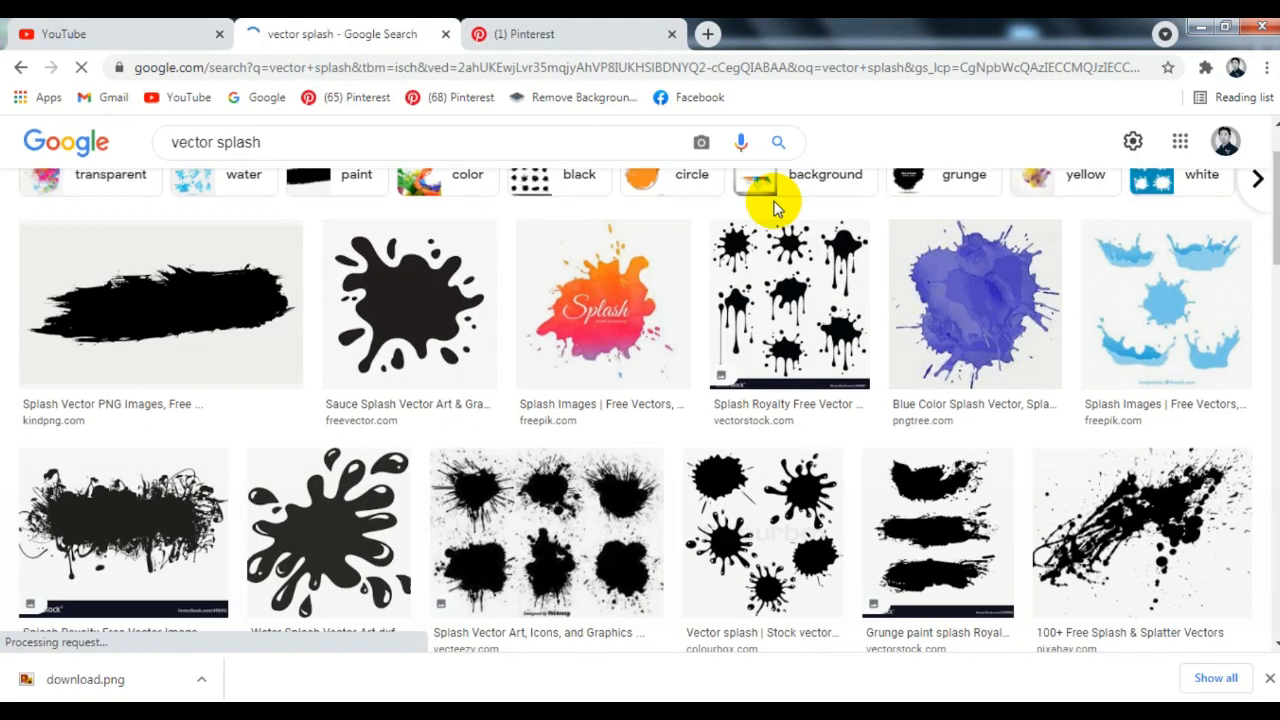
{"action": "left_click", "coordinate": [120, 520]}
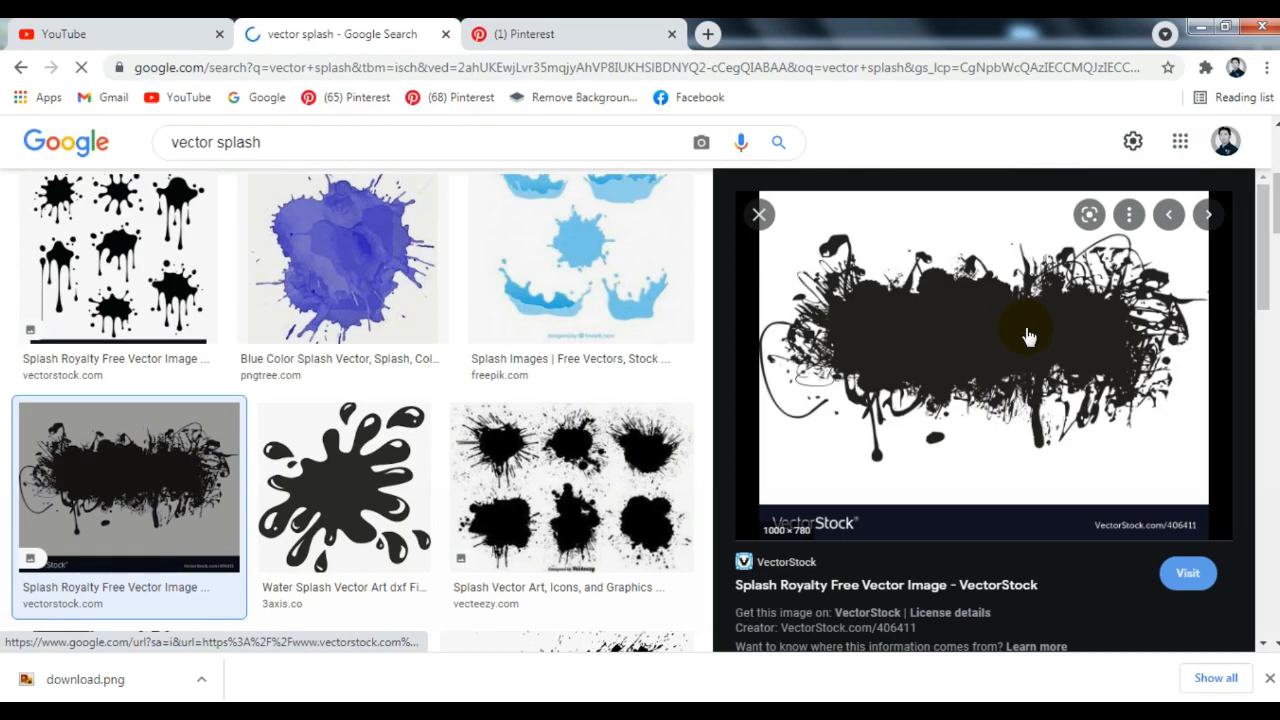
{"action": "right_click", "coordinate": [1000, 332]}
{"action": "left_click", "coordinate": [1026, 551]}
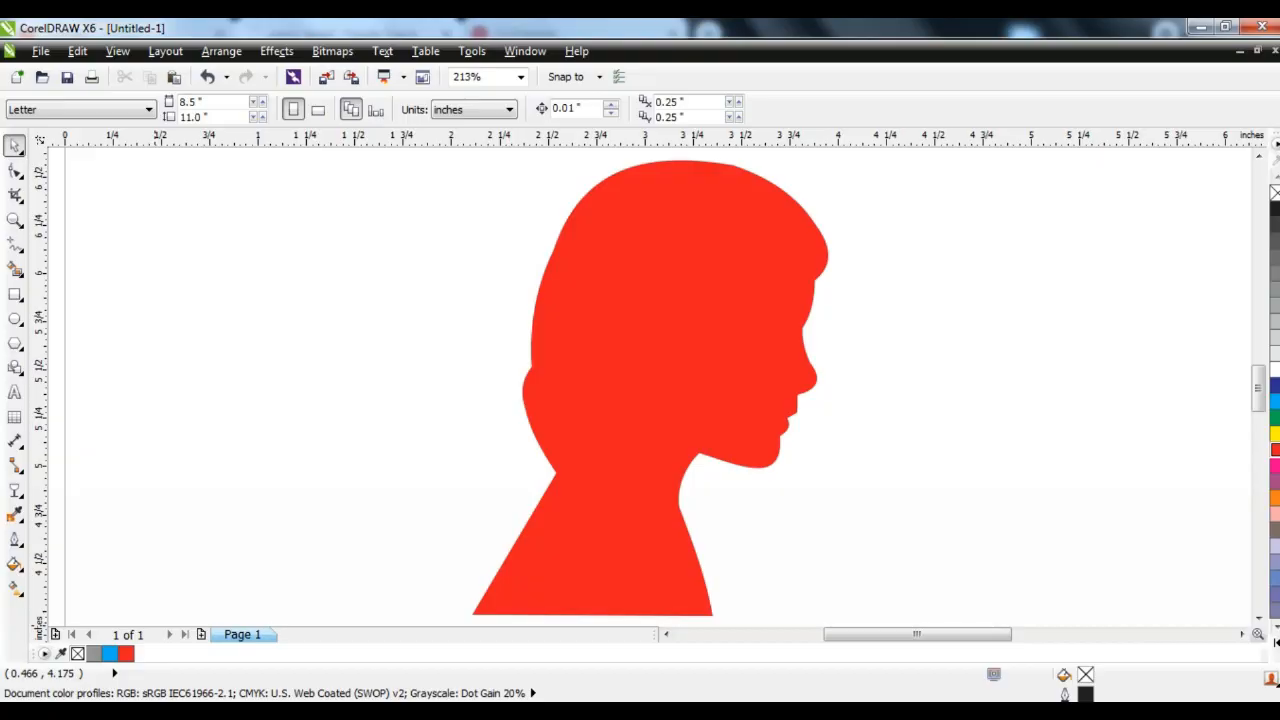
- Paste the splash image into the CorelDRAW document and trace it into vector objects
{"action": "key", "text": "ctrl+v"}
{"action": "key", "text": "shift+F2"}
{"action": "right_click", "coordinate": [640, 366]}
{"action": "left_click", "coordinate": [930, 205]}
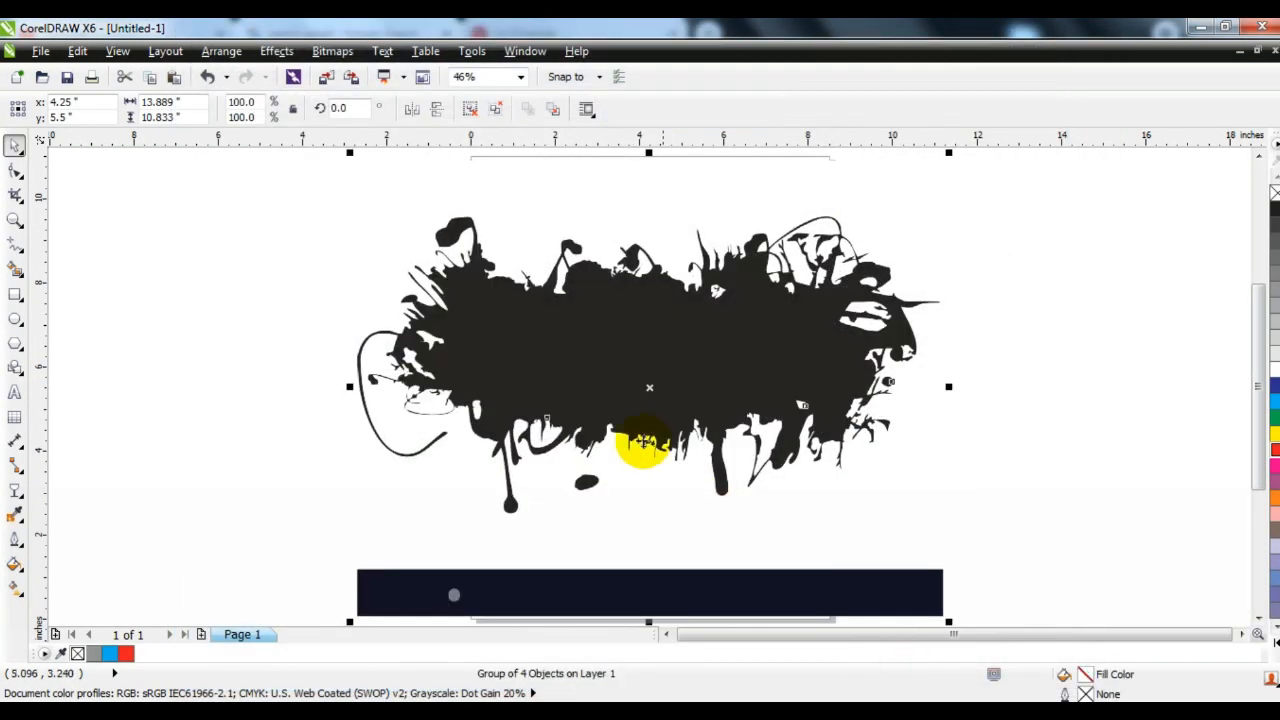
- Move the traced splash group beside the page and delete the original splash bitmap
{"action": "key", "text": "F3"}
{"action": "left_click_drag", "start_coordinate": [620, 406], "coordinate": [865, 416]}
{"action": "left_click", "coordinate": [621, 426]}
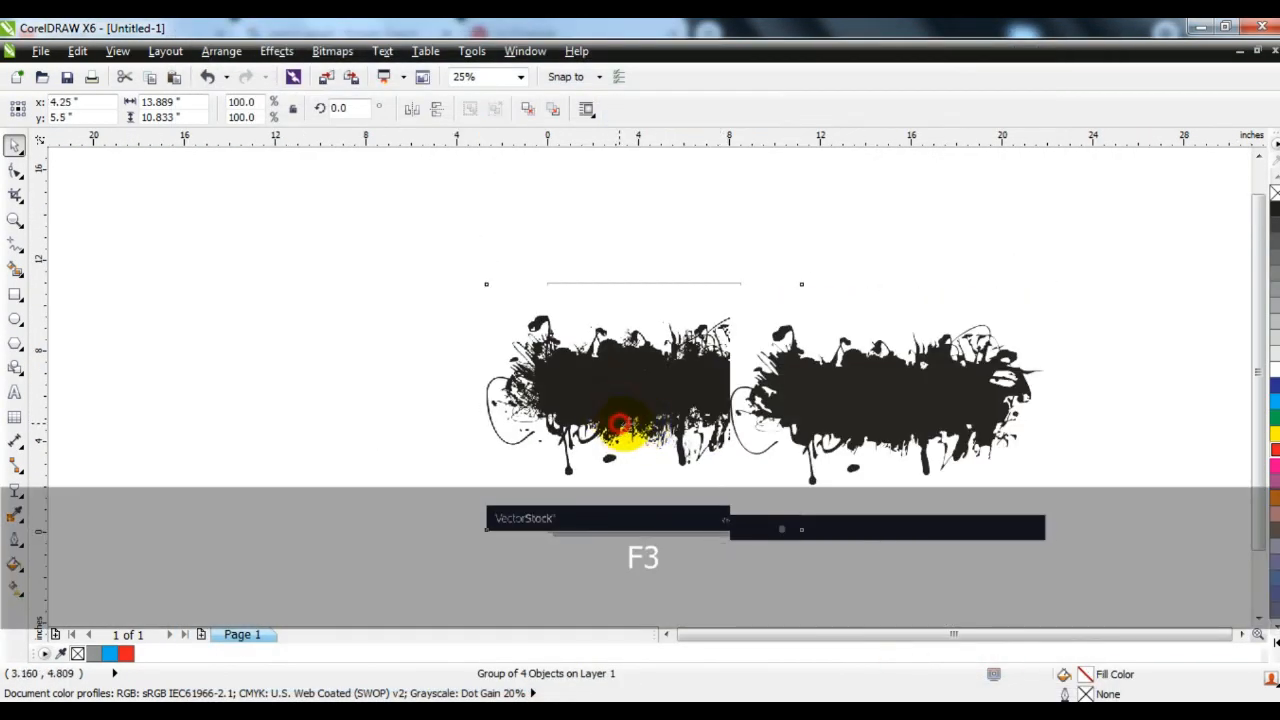
{"action": "key", "text": "Delete"}
- Ungroup the traced splash, pull the black splash shape out and delete the leftover pieces
{"action": "left_click", "coordinate": [926, 409]}
{"action": "left_click", "coordinate": [493, 108]}
{"action": "left_click", "coordinate": [862, 400]}
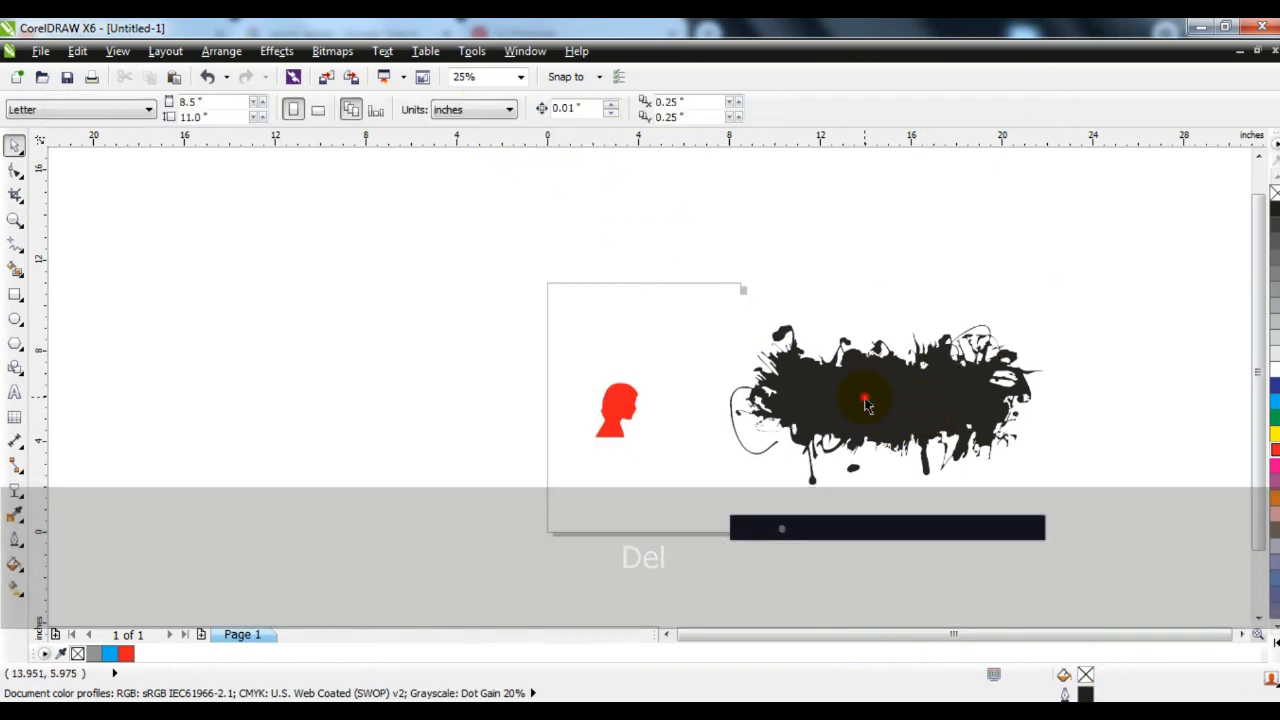
{"action": "left_click_drag", "start_coordinate": [862, 400], "coordinate": [800, 258]}
{"action": "left_click_drag", "start_coordinate": [651, 278], "coordinate": [1120, 568]}
{"action": "key", "text": "Delete"}
- Scale the black splash down to about 3.2 in wide and place it over the silhouette's head
{"action": "left_click_drag", "start_coordinate": [828, 275], "coordinate": [794, 428]}
{"action": "left_click_drag", "start_coordinate": [945, 500], "coordinate": [833, 438]}
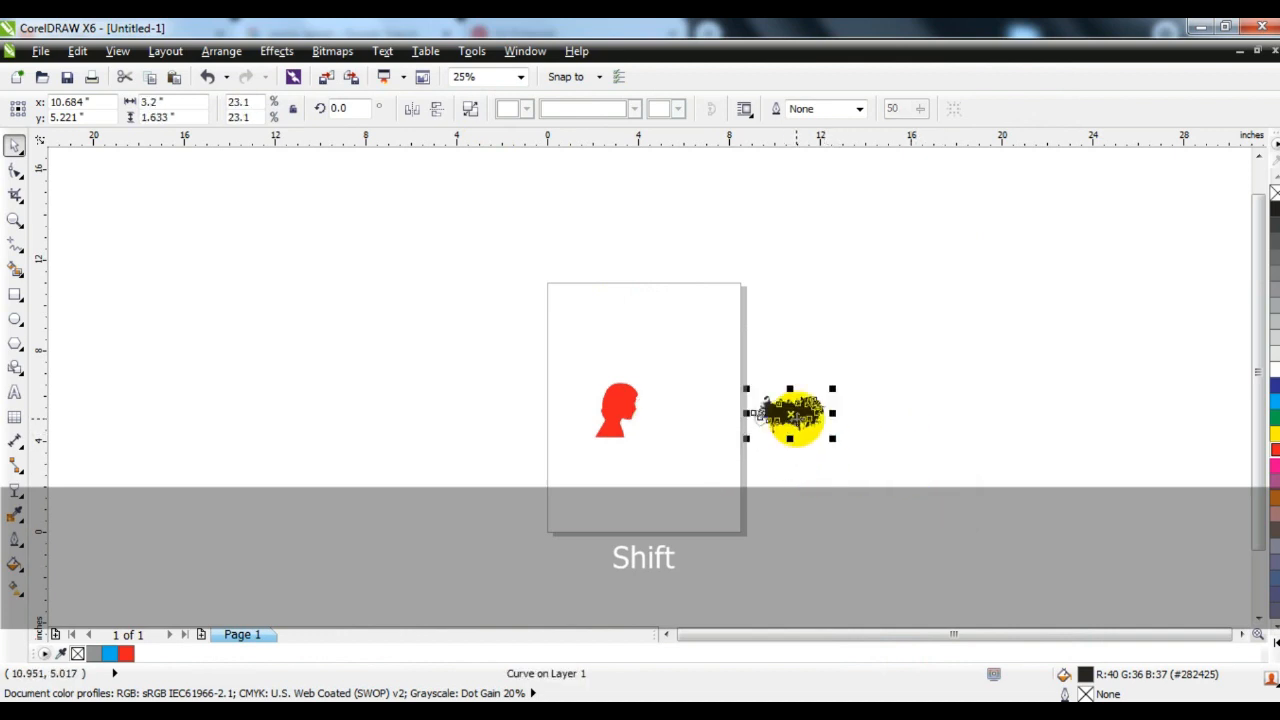
{"action": "left_click_drag", "start_coordinate": [757, 413], "coordinate": [576, 394]}
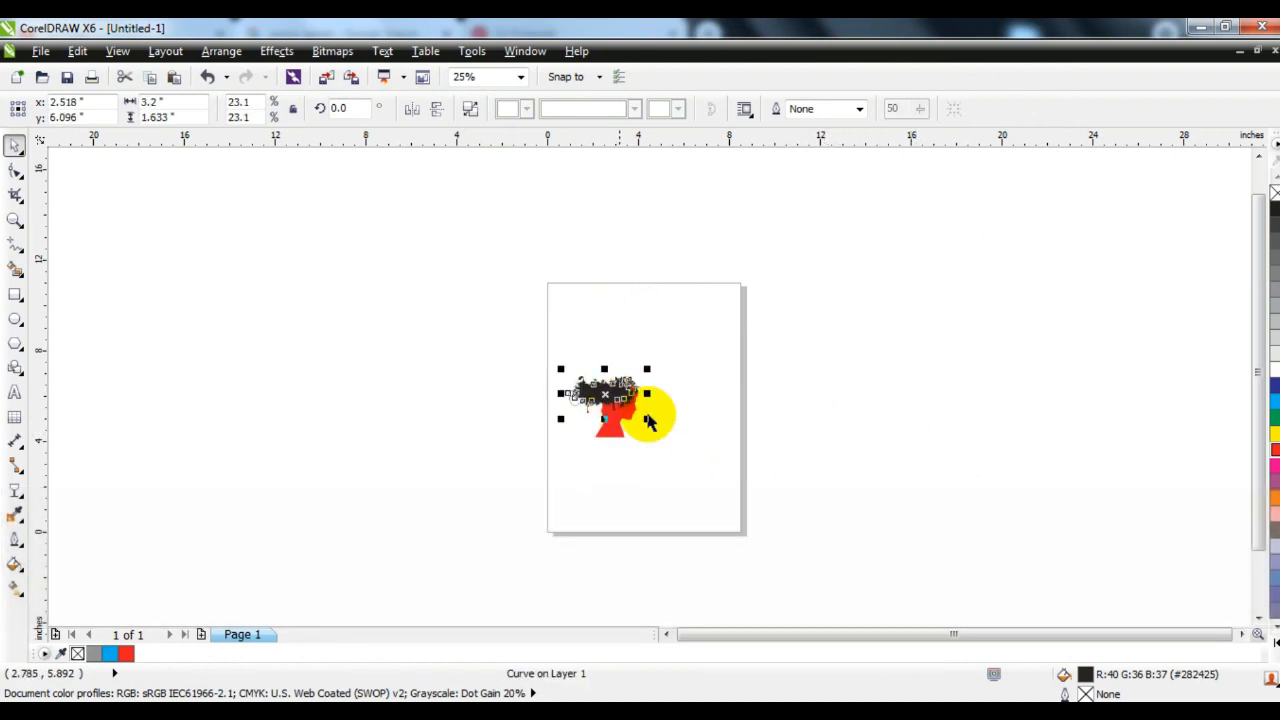
- Fill the splash with red and shrink it to about 1.26 in wide on top of the head
{"action": "key", "text": "shift+F2"}
{"action": "left_click_drag", "start_coordinate": [1100, 625], "coordinate": [895, 300]}
{"action": "left_click", "coordinate": [1274, 460]}
{"action": "left_click_drag", "start_coordinate": [1016, 411], "coordinate": [1002, 404]}
- Rotate the red splash to about 24° and position it along the crown and upper back of the head
{"action": "left_click", "coordinate": [820, 311]}
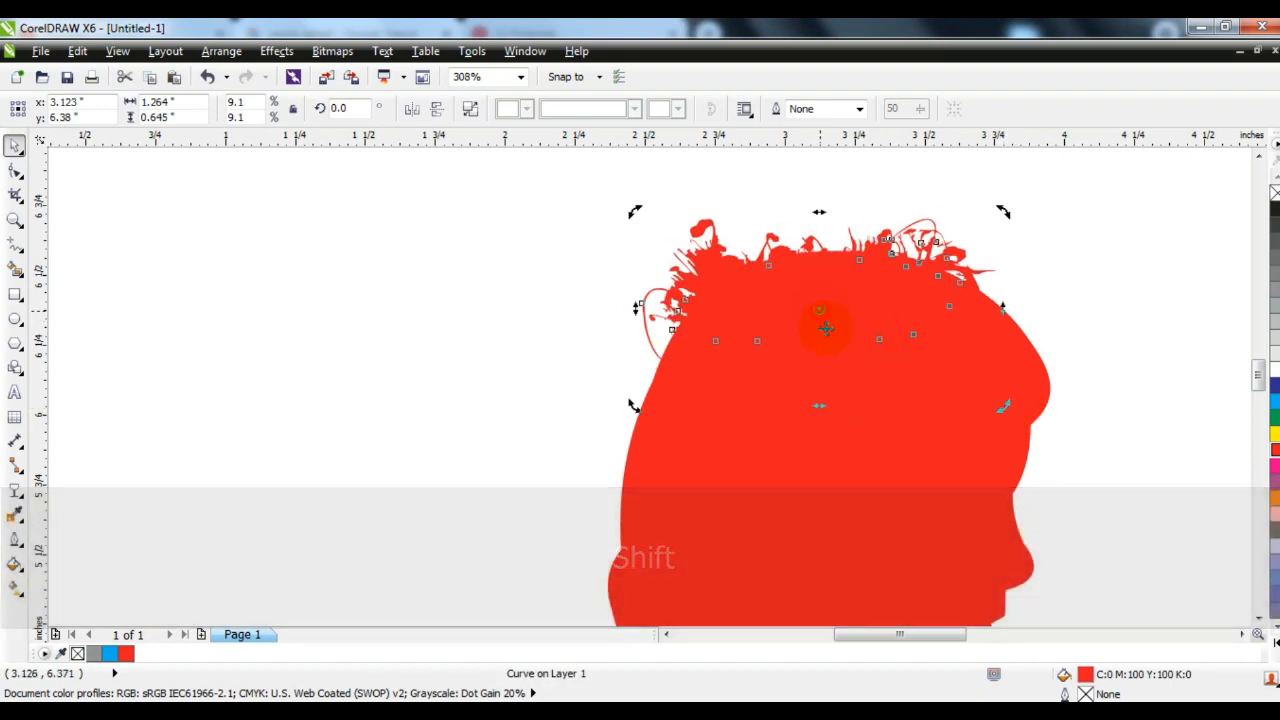
{"action": "left_click_drag", "start_coordinate": [694, 300], "coordinate": [692, 353]}
{"action": "left_click_drag", "start_coordinate": [851, 340], "coordinate": [774, 306]}
{"action": "key", "text": "Escape"}
{"action": "scroll", "coordinate": [700, 262], "scroll_direction": "down", "scroll_amount": 1}
{"action": "mouse_move", "coordinate": [614, 212]}
{"action": "left_mouse_down"}
{"action": "mouse_move", "coordinate": [659, 207]}
{"action": "mouse_move", "coordinate": [631, 196]}
{"action": "left_mouse_up"}
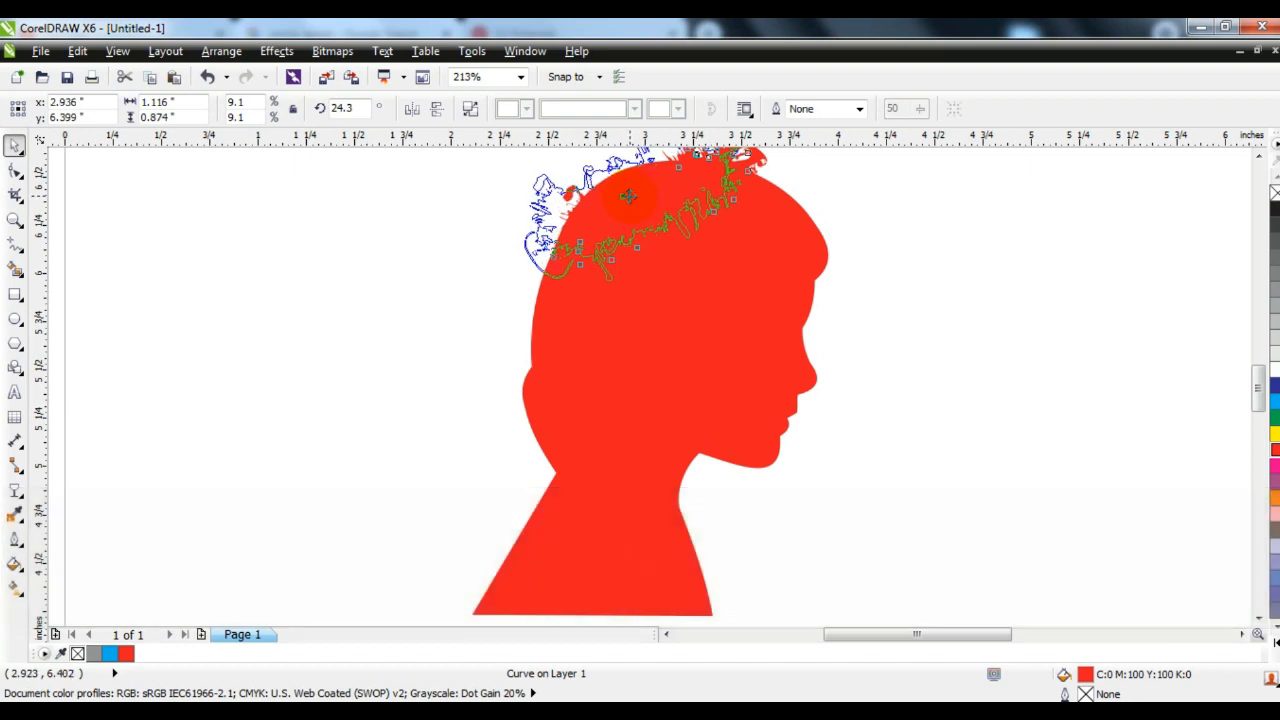
{"action": "left_click", "coordinate": [754, 346]}
{"action": "key", "text": "shift+F2"}
{"action": "key", "text": "Escape"}
{"action": "scroll", "coordinate": [744, 420], "scroll_direction": "down", "scroll_amount": 1}
{"action": "key", "text": "F4"}
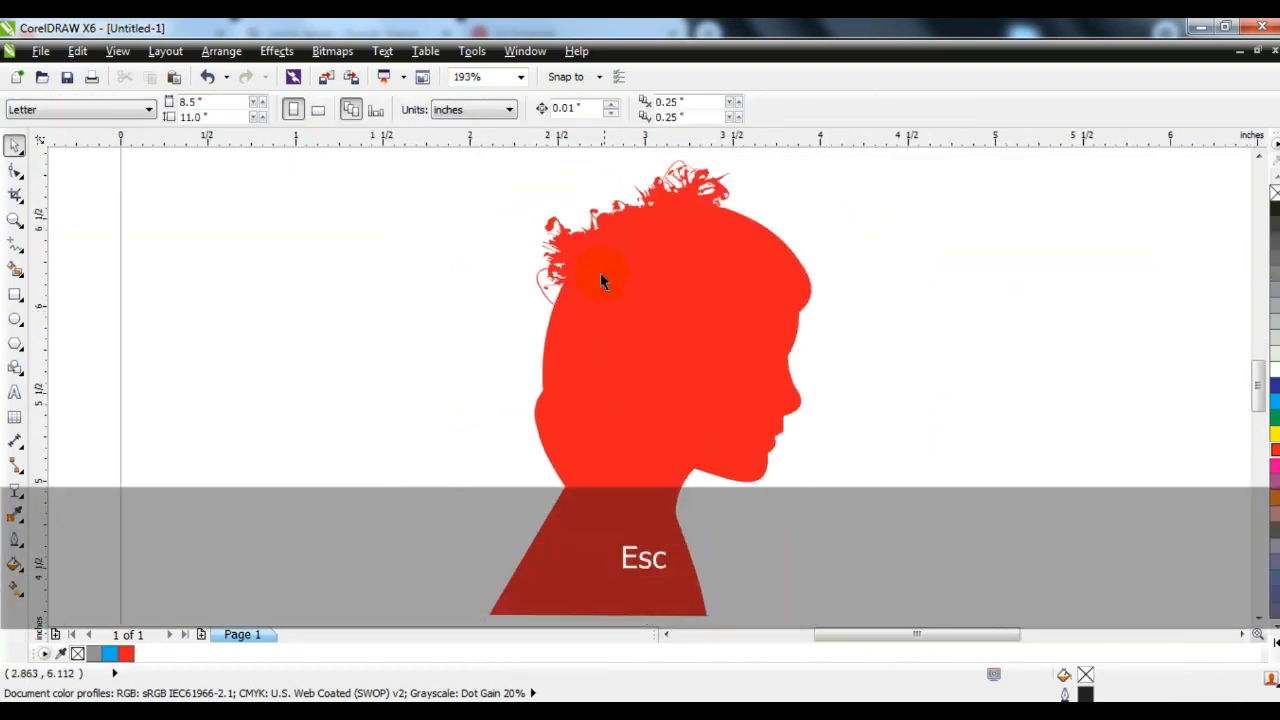
- Place a smaller copy of the splash, about 0.69 in wide and rotated about 68°, along the back of the head
{"action": "left_click", "coordinate": [594, 386]}
{"action": "left_click", "coordinate": [594, 386]}
{"action": "left_click_drag", "start_coordinate": [728, 446], "coordinate": [584, 360]}
{"action": "left_click_drag", "start_coordinate": [490, 451], "coordinate": [512, 417]}
{"action": "left_click_drag", "start_coordinate": [606, 335], "coordinate": [586, 326]}
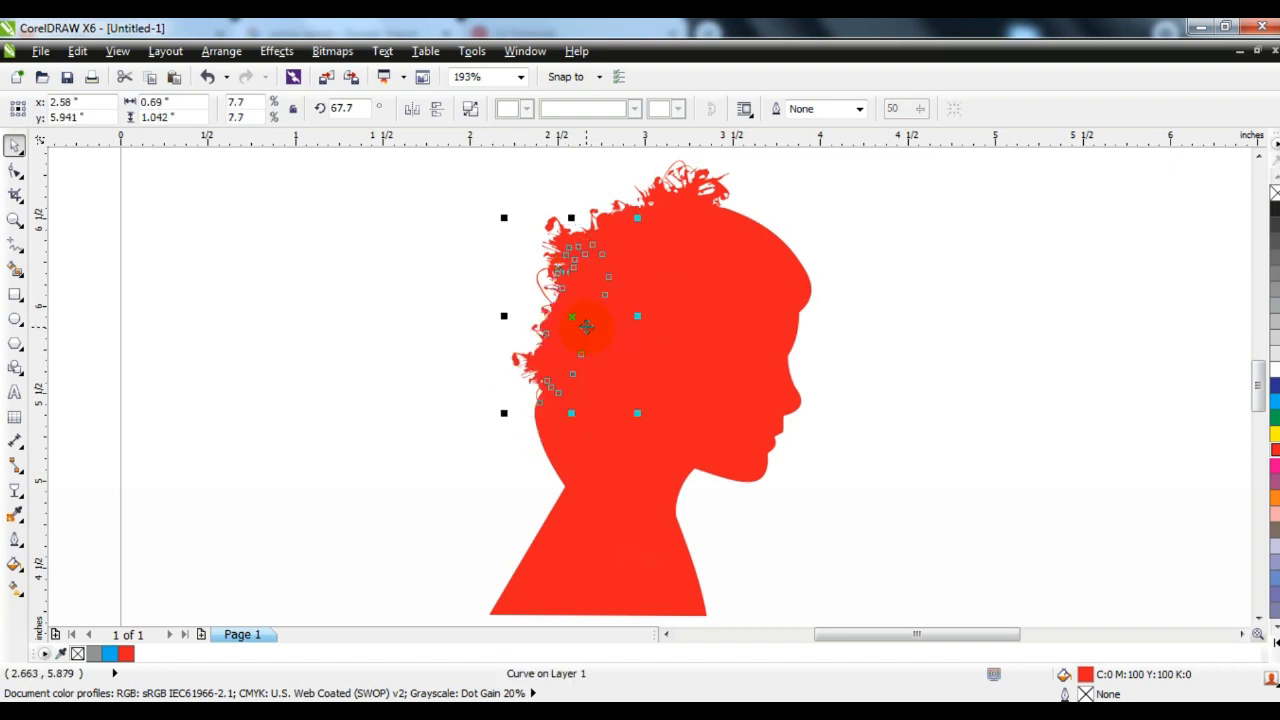
{"action": "key", "text": "Escape"}
- Rotate the crown splash to about 17°, scale it down slightly and realign it with the hairline
{"action": "double_click", "coordinate": [703, 190]}
{"action": "left_click_drag", "start_coordinate": [740, 159], "coordinate": [793, 168]}
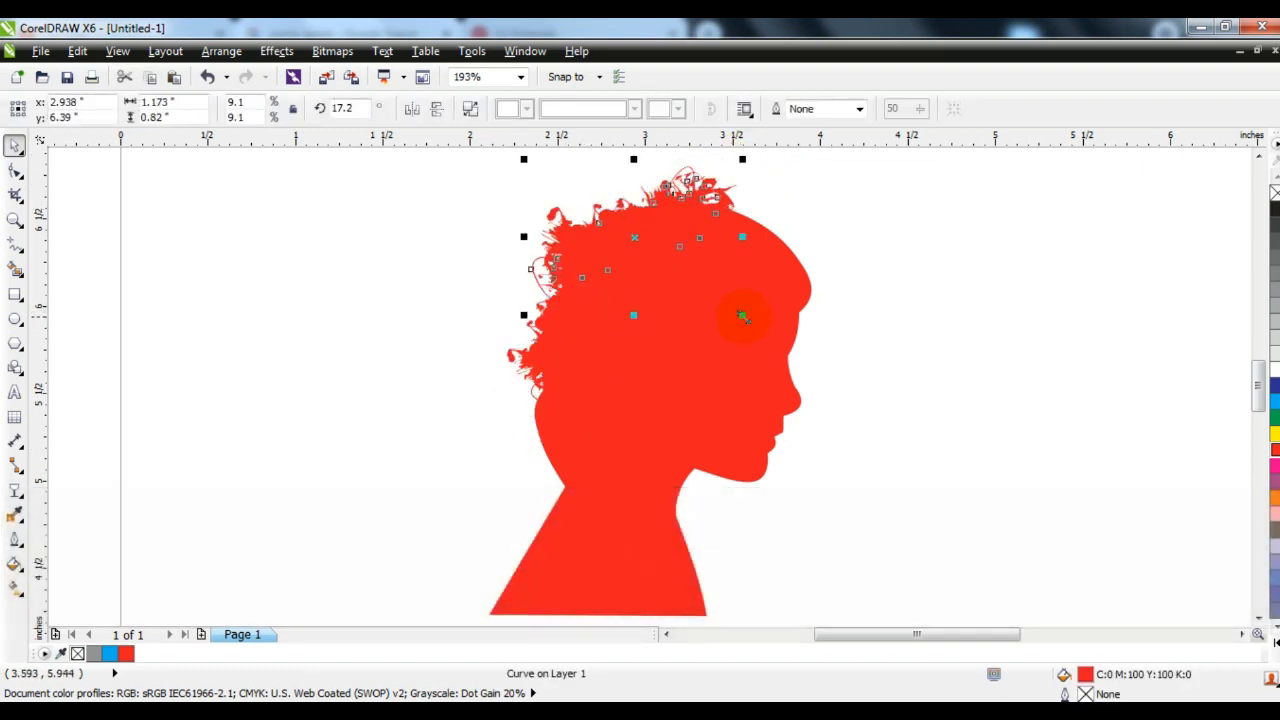
{"action": "left_click_drag", "start_coordinate": [743, 314], "coordinate": [725, 302]}
{"action": "left_click_drag", "start_coordinate": [670, 241], "coordinate": [676, 238]}
{"action": "left_click_drag", "start_coordinate": [546, 296], "coordinate": [546, 291]}
{"action": "key", "text": "Escape"}
- Copy the splash to the front hair, rotate and resize it along the forehead, and nudge the crown splash
{"action": "left_click_drag", "start_coordinate": [689, 234], "coordinate": [724, 251]}
{"action": "right_click", "coordinate": [724, 251]}
{"action": "left_click", "coordinate": [724, 251]}
{"action": "left_click_drag", "start_coordinate": [767, 192], "coordinate": [775, 277]}
{"action": "left_click_drag", "start_coordinate": [733, 280], "coordinate": [801, 276]}
{"action": "left_click_drag", "start_coordinate": [830, 319], "coordinate": [824, 314]}
{"action": "left_click_drag", "start_coordinate": [753, 282], "coordinate": [762, 279]}
{"action": "left_click_drag", "start_coordinate": [659, 178], "coordinate": [676, 190]}
{"action": "left_click", "coordinate": [980, 308]}
- Place another splash copy, about 0.54 in wide and rotated about 280°, along the lower back of the head
{"action": "left_click_drag", "start_coordinate": [750, 240], "coordinate": [625, 452]}
{"action": "right_click", "coordinate": [625, 452]}
{"action": "left_click", "coordinate": [625, 452]}
{"action": "left_click_drag", "start_coordinate": [712, 530], "coordinate": [613, 554]}
{"action": "left_click_drag", "start_coordinate": [640, 474], "coordinate": [568, 438]}
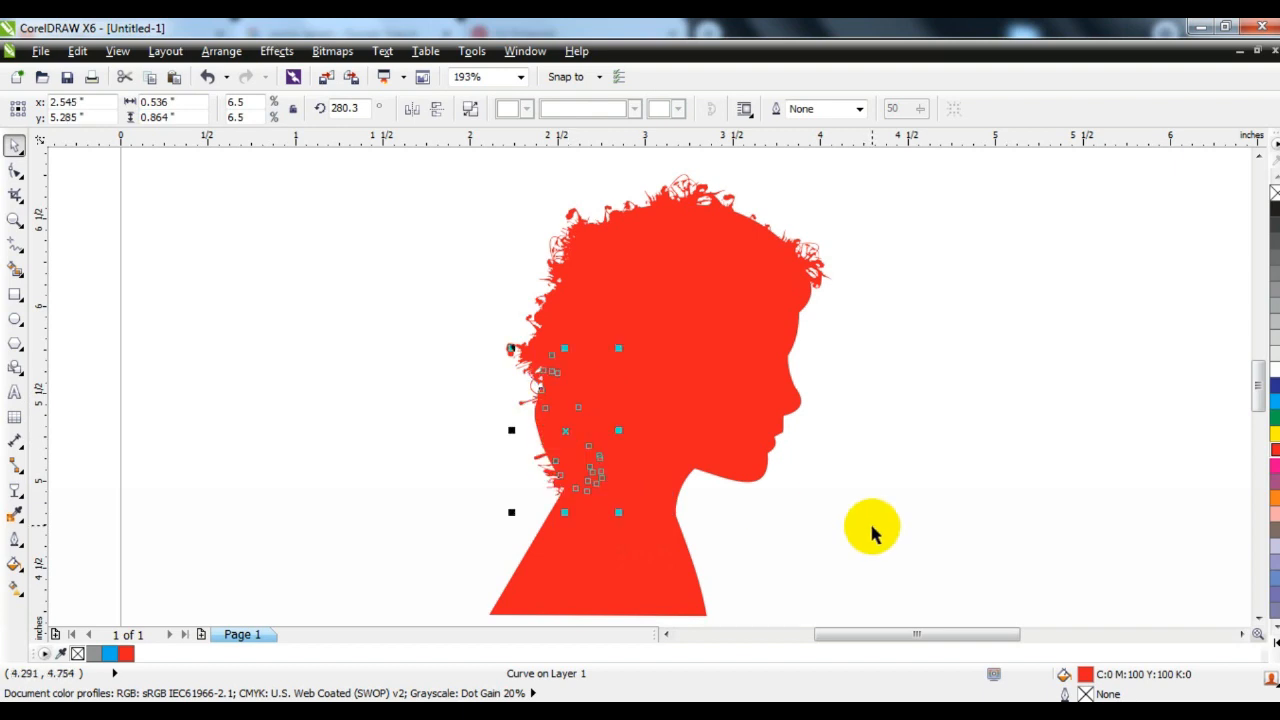
{"action": "left_click", "coordinate": [872, 530]}
{"action": "left_click", "coordinate": [545, 467]}
{"action": "left_click", "coordinate": [820, 508]}
- Select the silhouette with all its splash shapes and weld them into one object
{"action": "key", "text": "F3"}
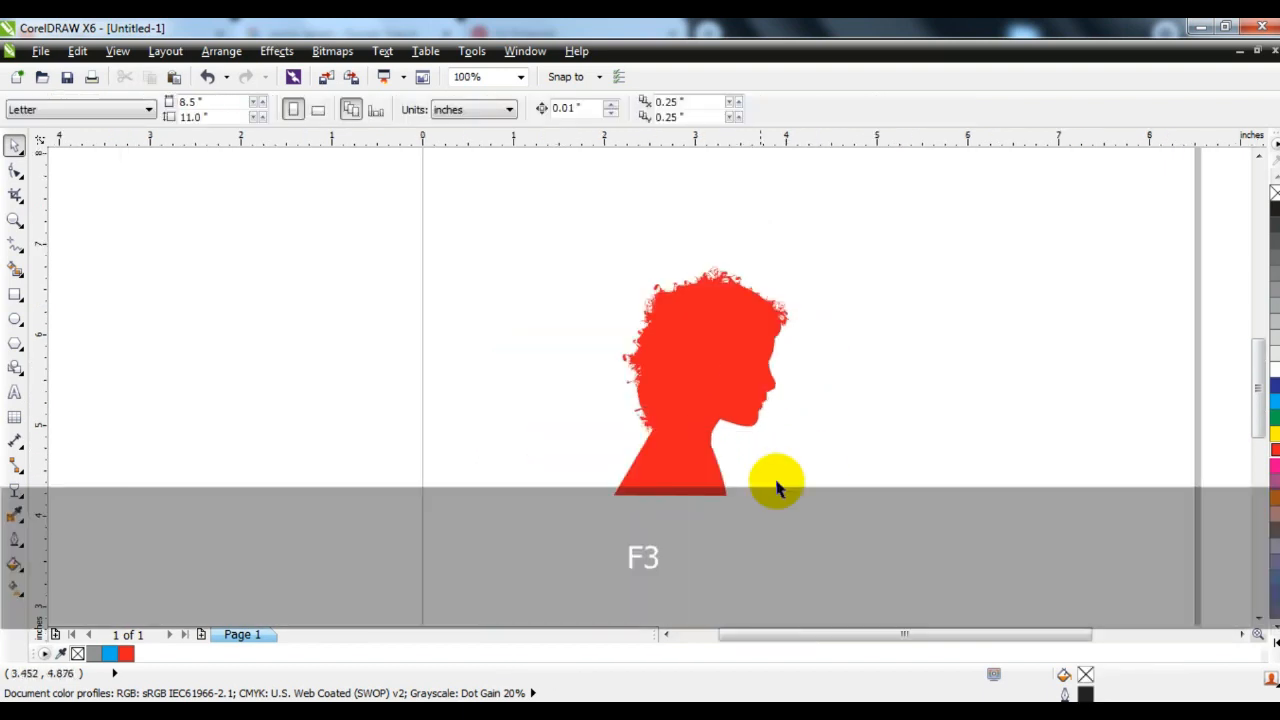
{"action": "left_click_drag", "start_coordinate": [810, 510], "coordinate": [521, 260]}
{"action": "key", "text": "shift+F2"}
{"action": "left_click", "coordinate": [583, 109]}
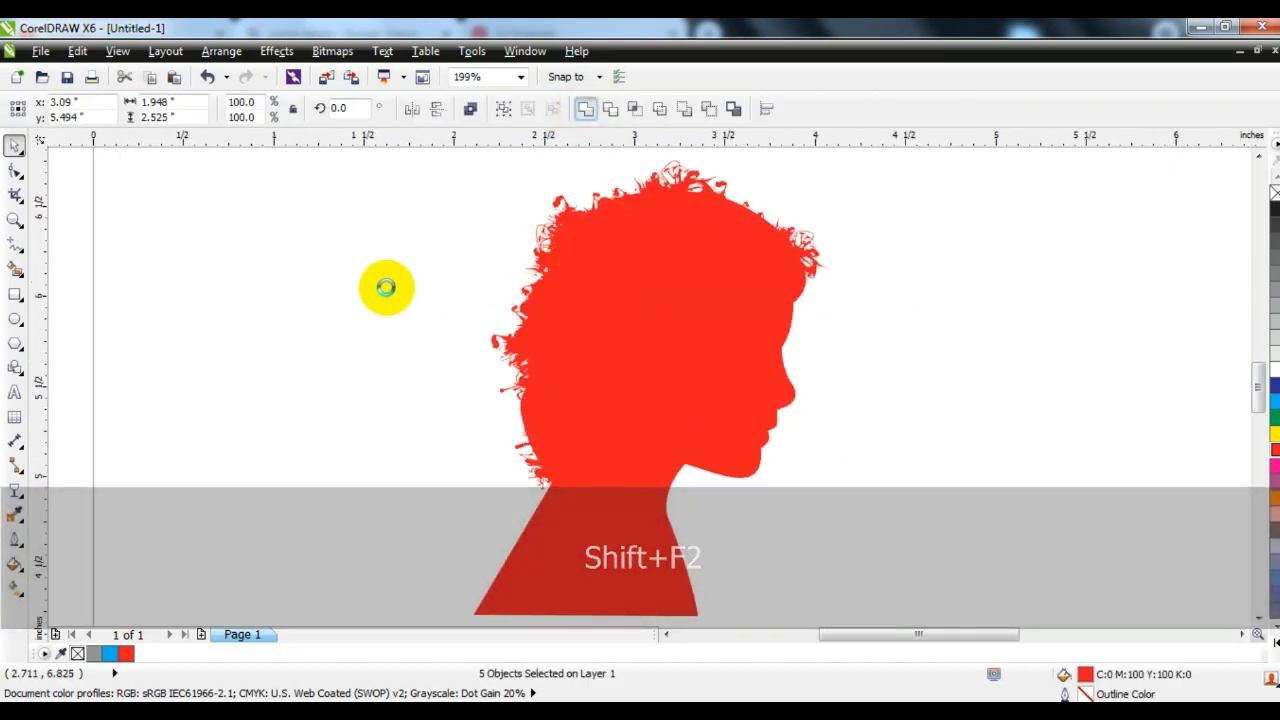
- Fill the welded head silhouette with black (C:100 M:100 Y:100 K:100) and remove its outline
{"action": "left_click", "coordinate": [386, 288]}
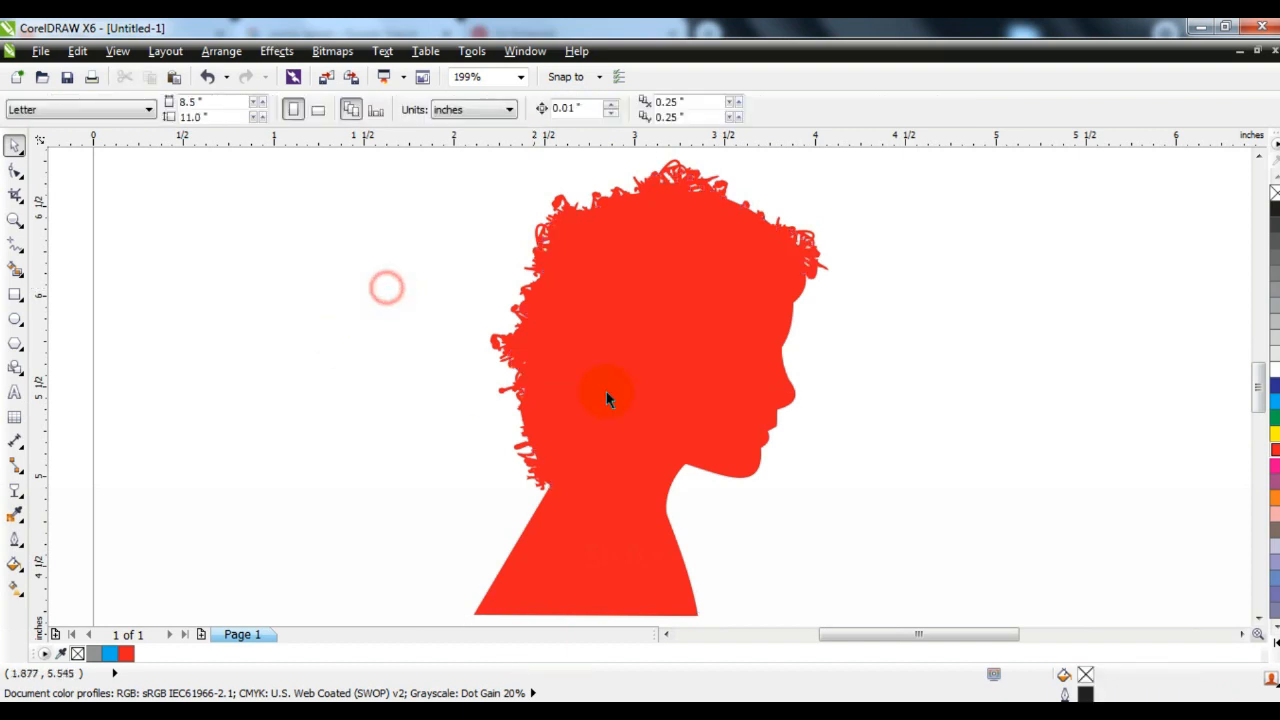
{"action": "left_click", "coordinate": [651, 362]}
{"action": "left_click", "coordinate": [1274, 644]}
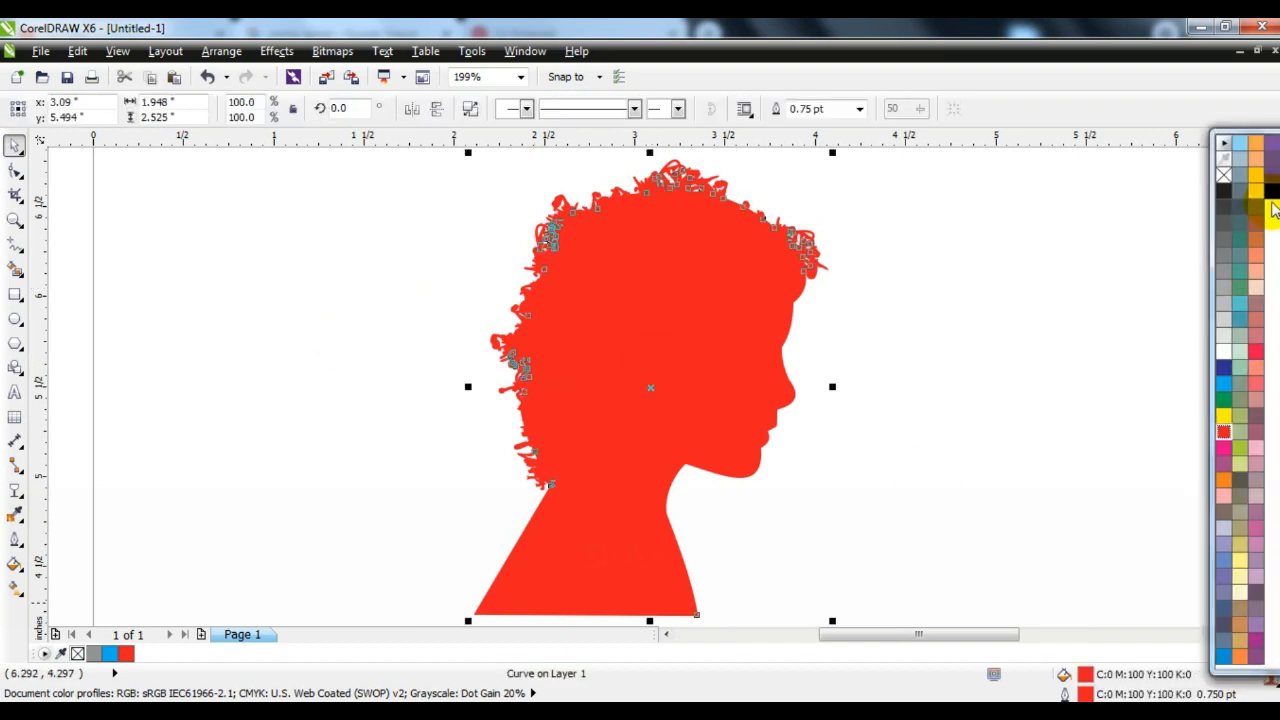
{"action": "left_click", "coordinate": [1272, 193]}
{"action": "right_click", "coordinate": [1224, 176]}
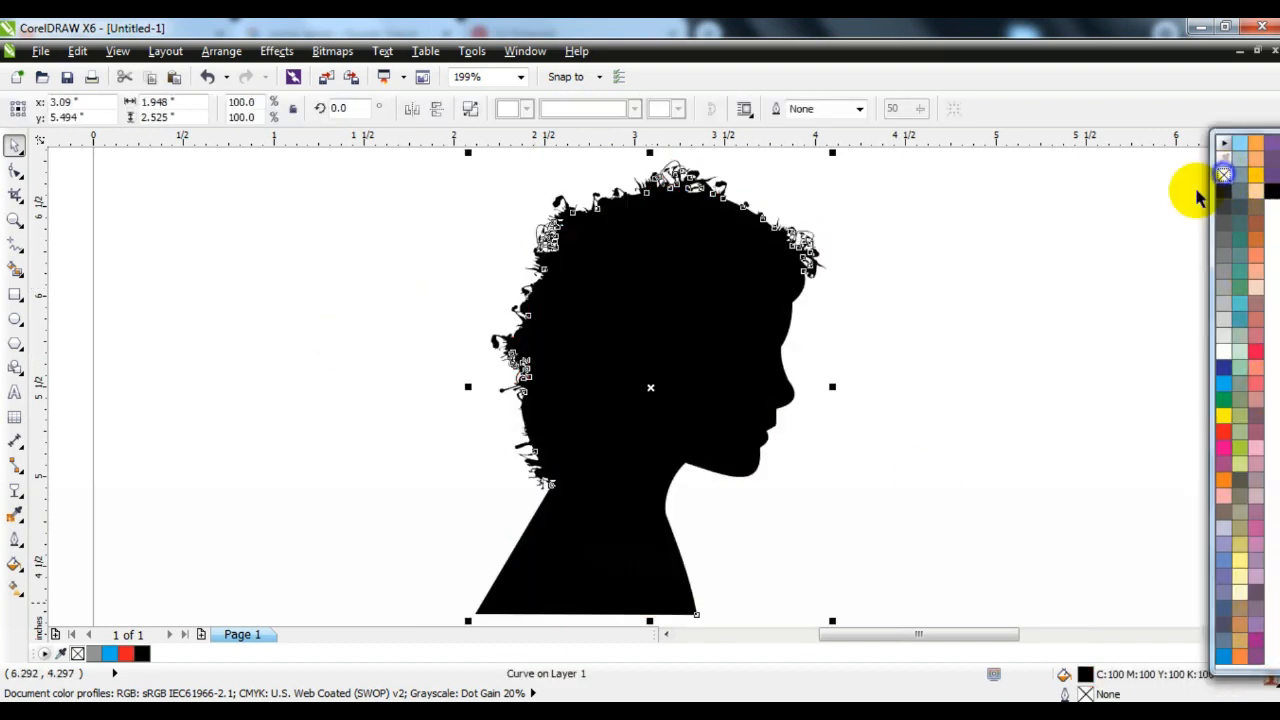
{"action": "left_click", "coordinate": [1008, 322]}
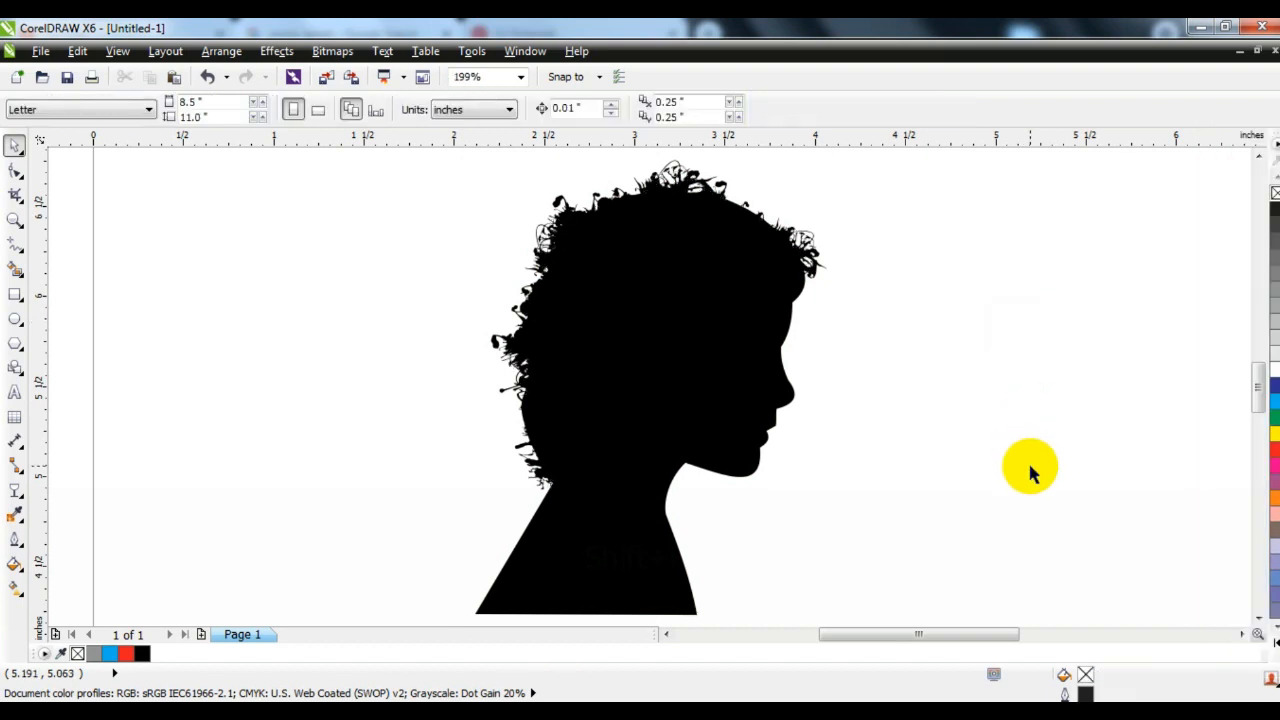
- Mirror the head silhouette horizontally so that the face looks toward the left
{"action": "left_click", "coordinate": [694, 306]}
{"action": "left_click", "coordinate": [413, 110]}
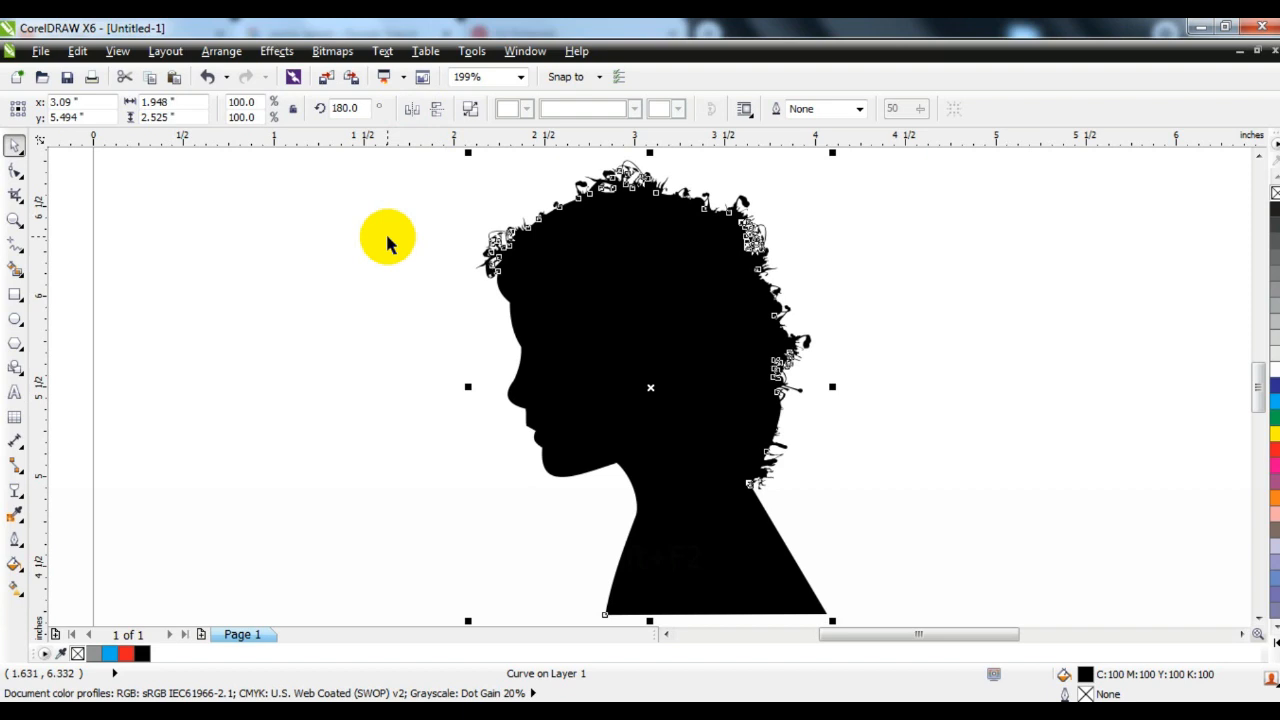
{"action": "left_click", "coordinate": [388, 240]}
{"action": "left_click", "coordinate": [677, 401]}
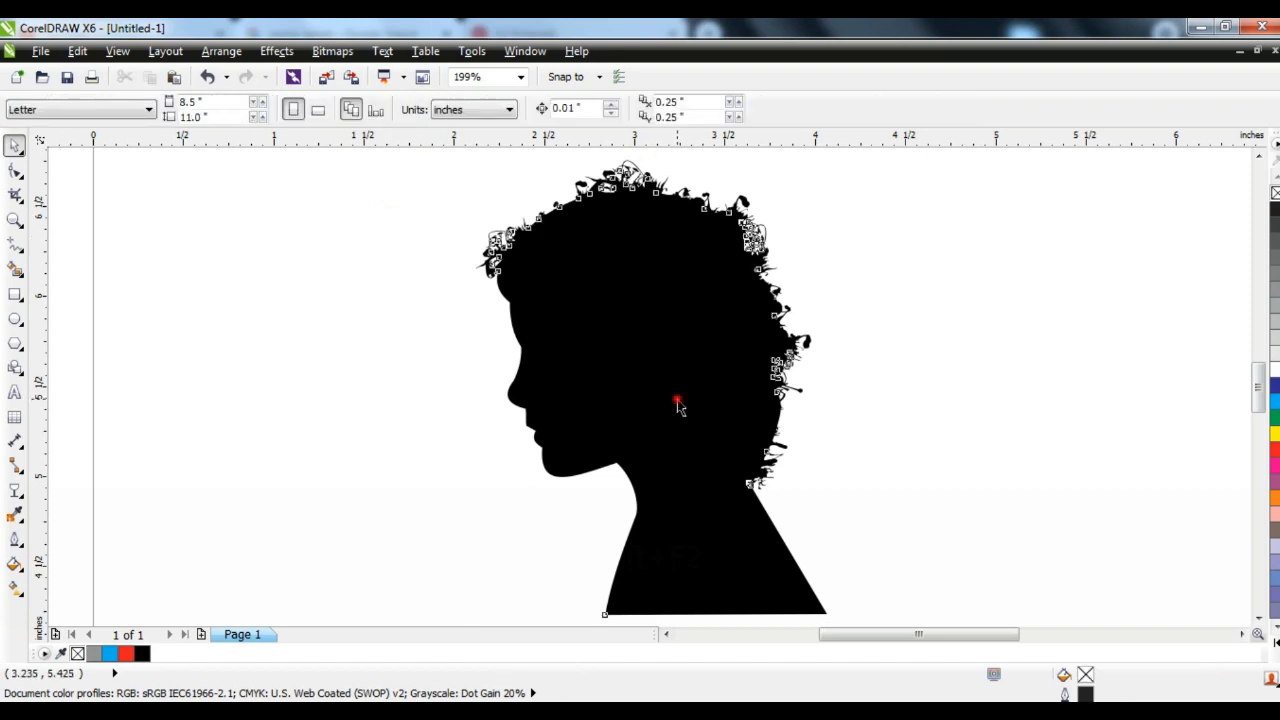
{"action": "left_click", "coordinate": [494, 386]}
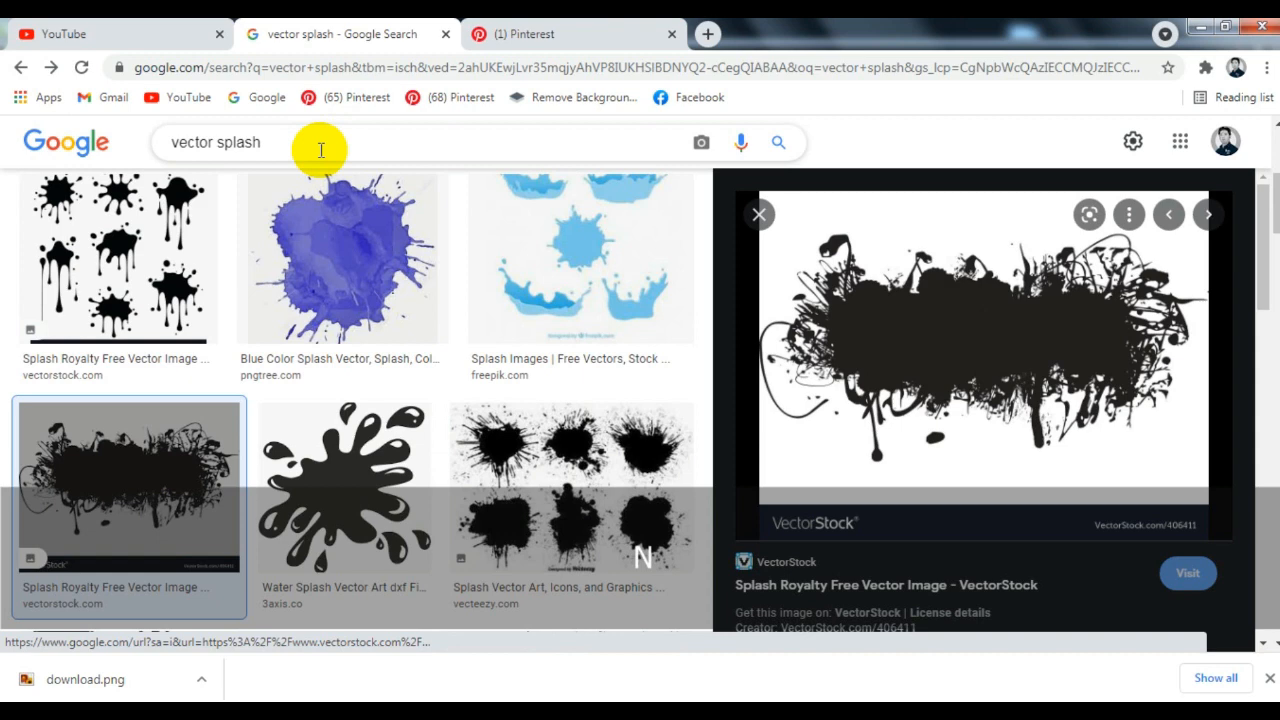
- Switch to the browser and search Google Images for "vector man walking behind"
{"action": "left_click", "coordinate": [320, 145]}
{"action": "left_click_drag", "start_coordinate": [222, 143], "coordinate": [306, 143]}
{"action": "type", "text": "man "}
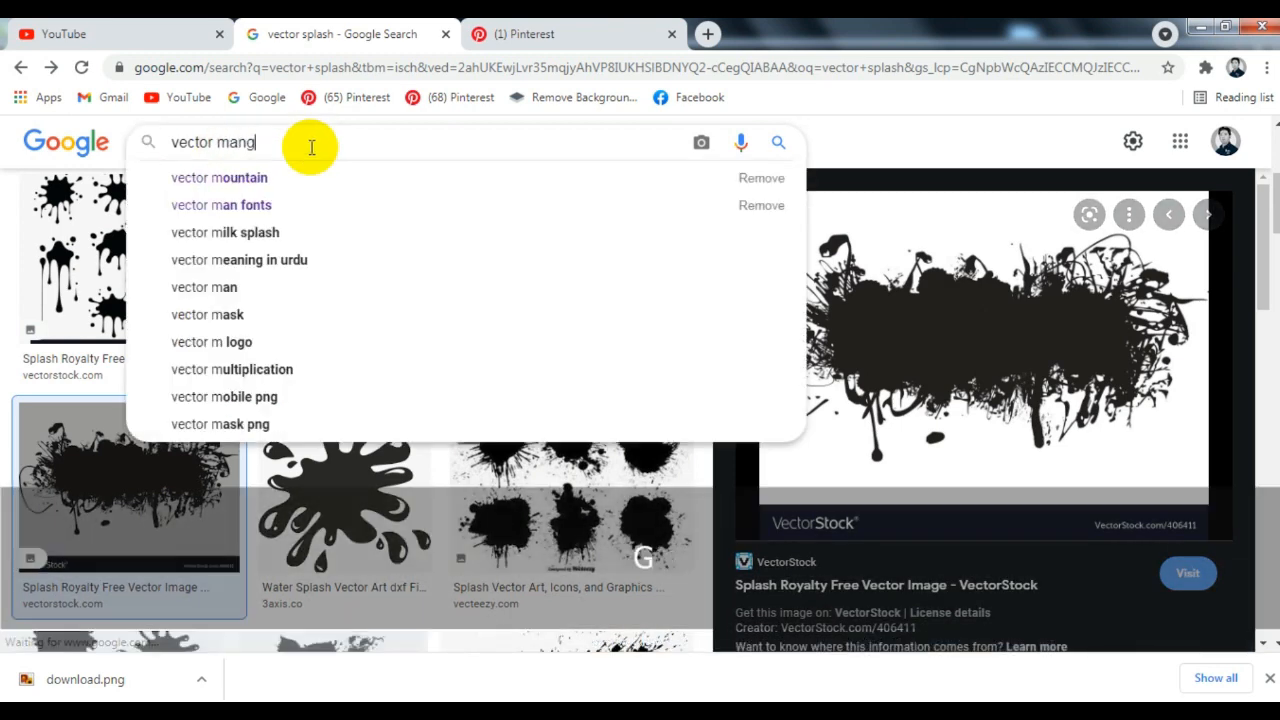
{"action": "type", "text": "walking"}
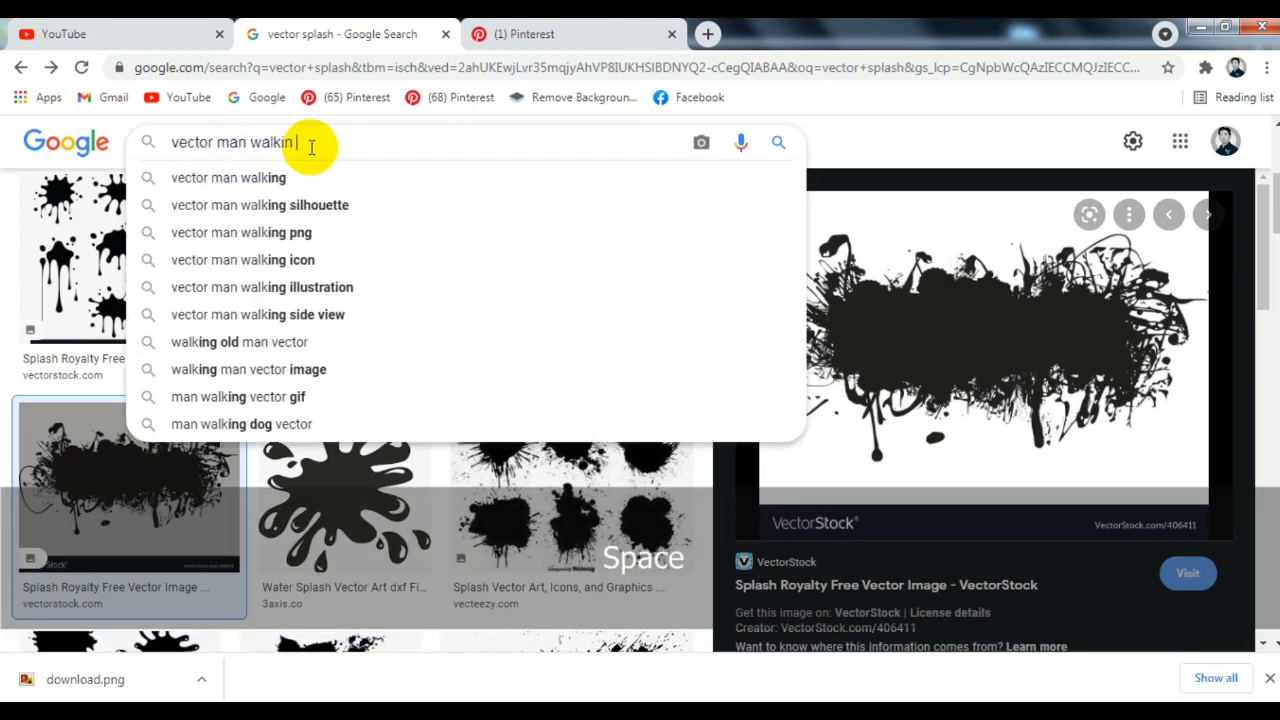
{"action": "type", "text": " behind"}
{"action": "key", "text": "Return"}
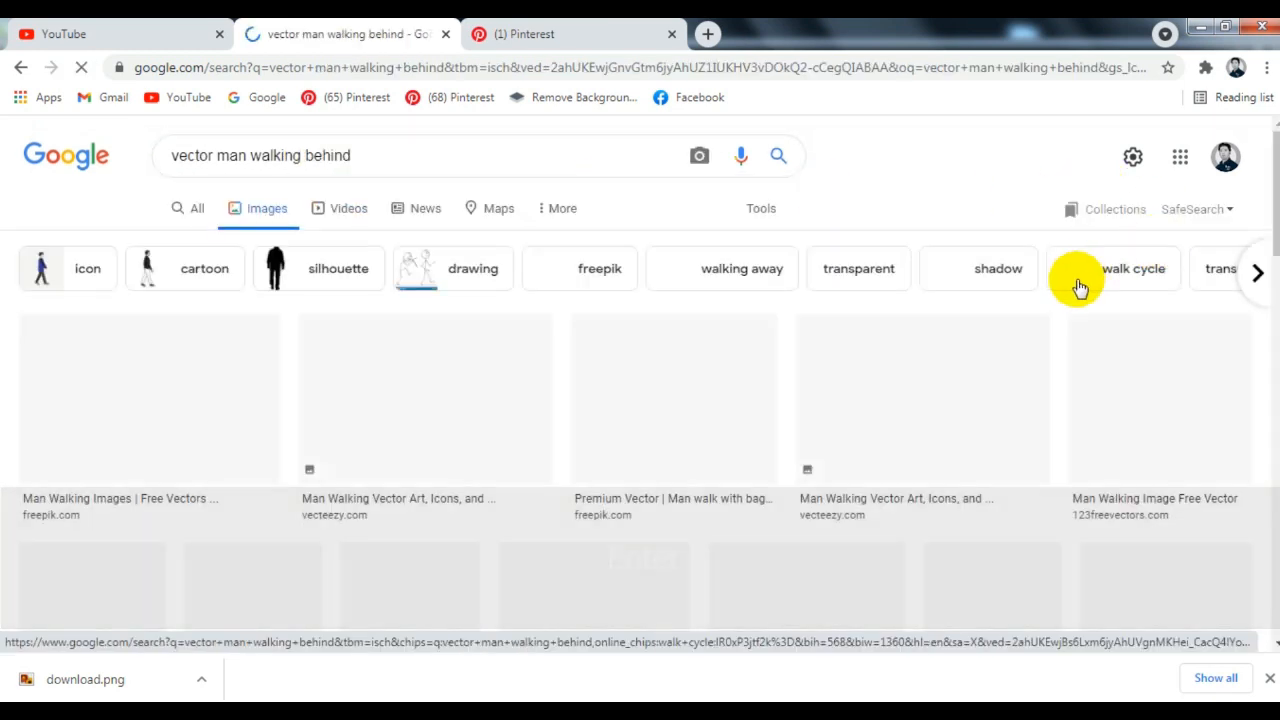
- Copy the black walking-man silhouette image and paste it into CorelDRAW to the right of the head
{"action": "scroll", "coordinate": [1080, 286], "scroll_direction": "down", "scroll_amount": 2}
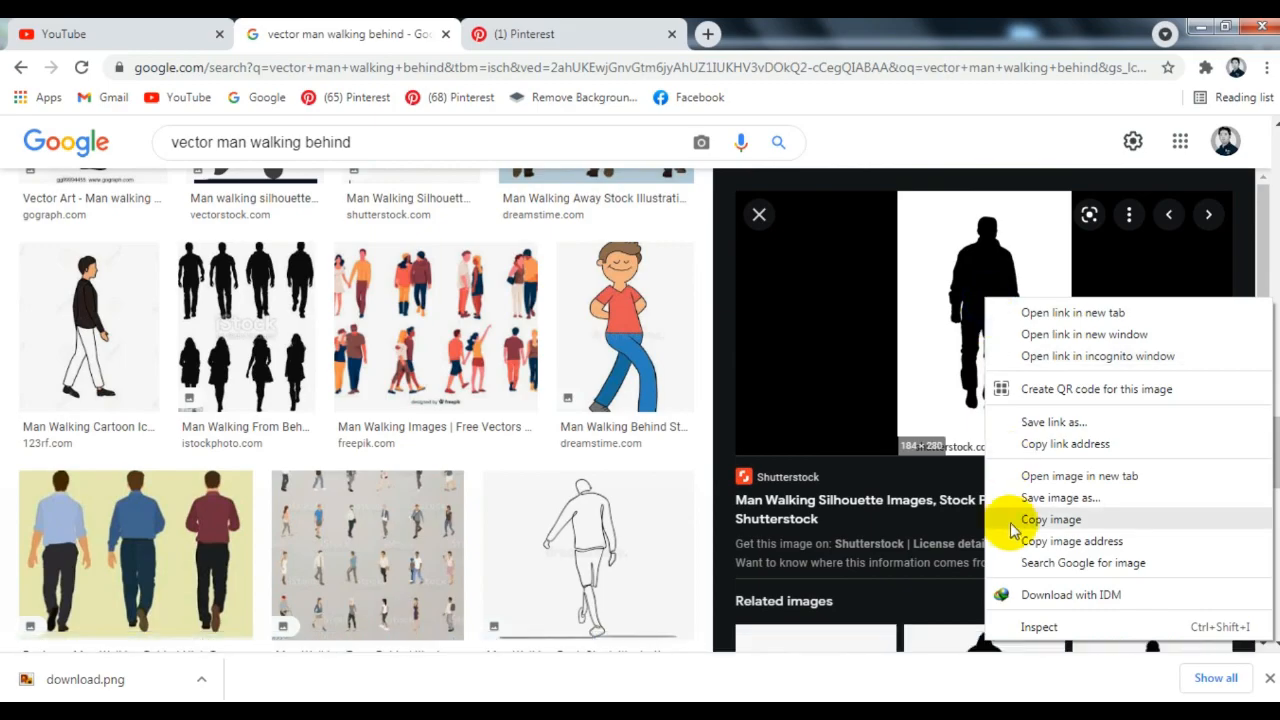
{"action": "left_click", "coordinate": [1019, 519]}
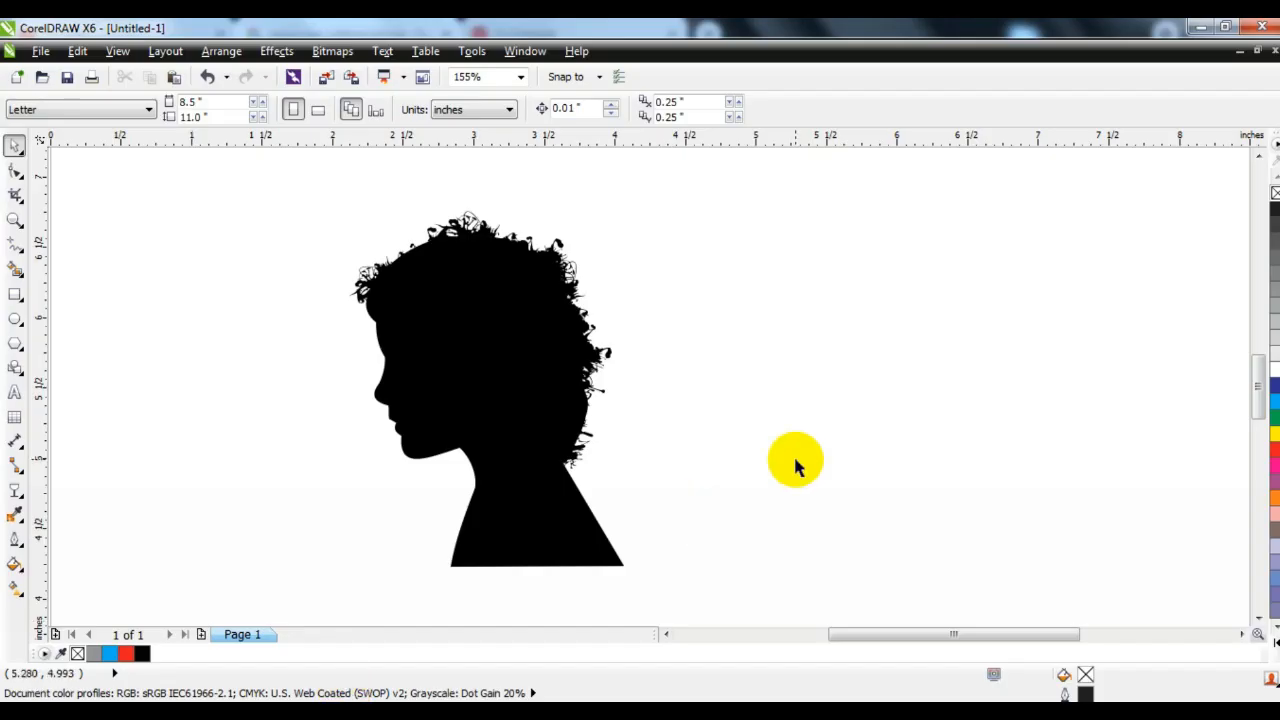
{"action": "key", "text": "ctrl+v"}
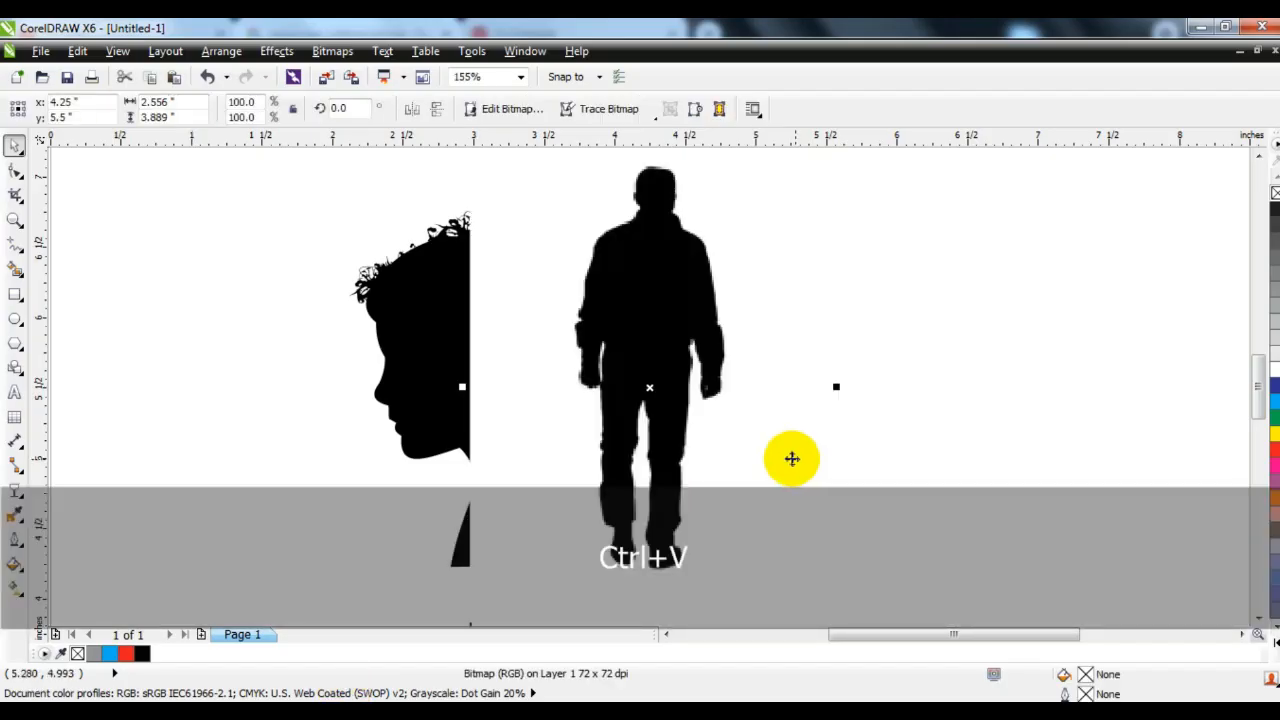
{"action": "left_click_drag", "start_coordinate": [728, 351], "coordinate": [948, 351]}
- Outline-trace the walking-man bitmap as a low quality image with smoothing 25
{"action": "right_click", "coordinate": [948, 351]}
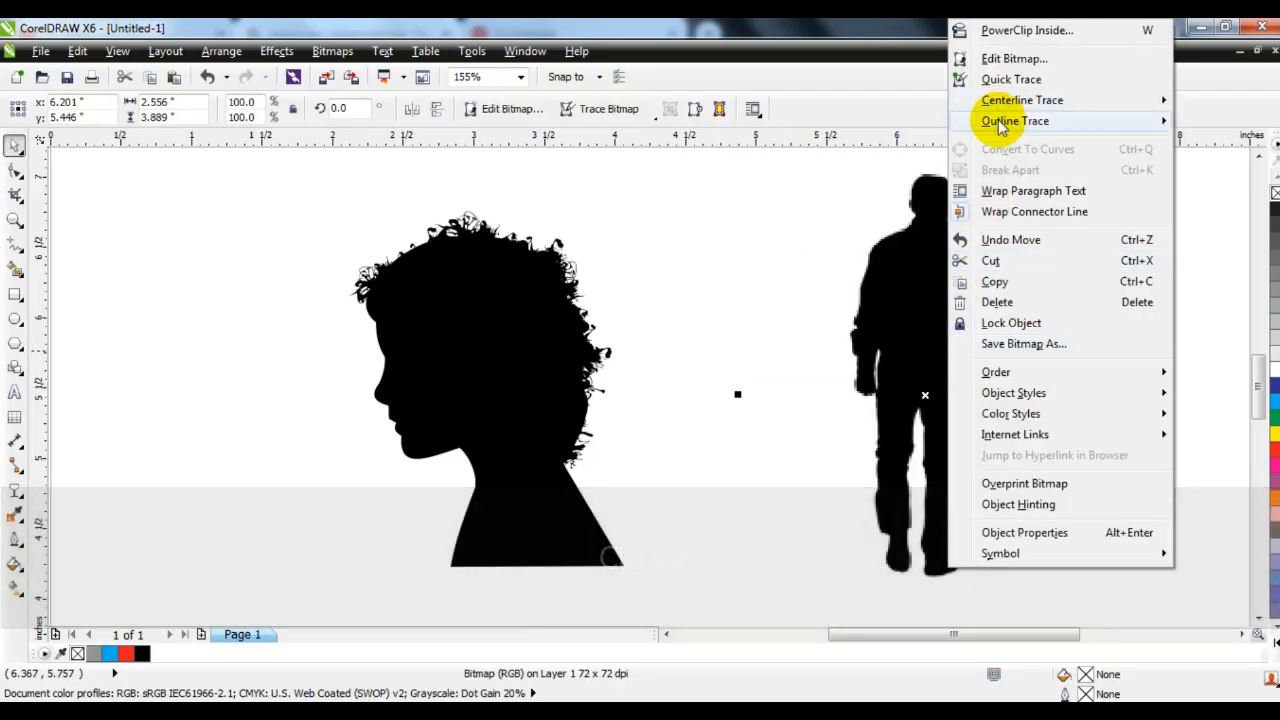
{"action": "mouse_move", "coordinate": [1005, 120]}
{"action": "left_click", "coordinate": [822, 206]}
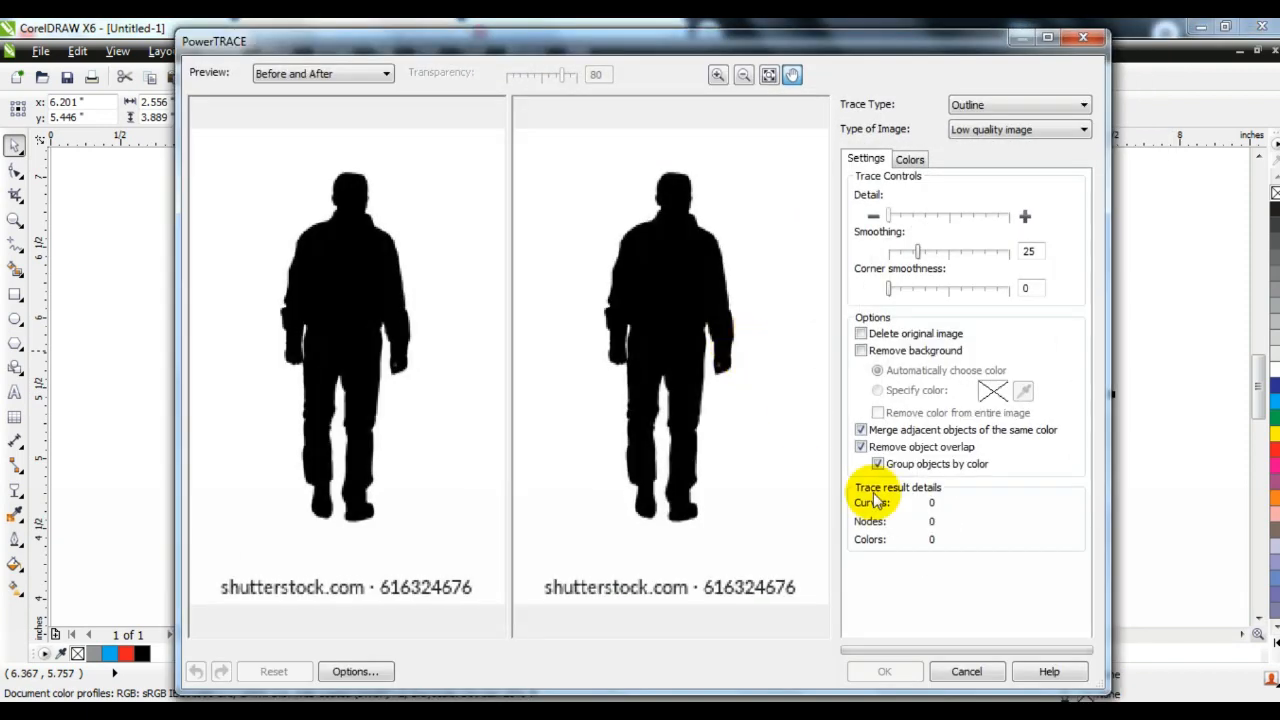
{"action": "left_click", "coordinate": [884, 671]}
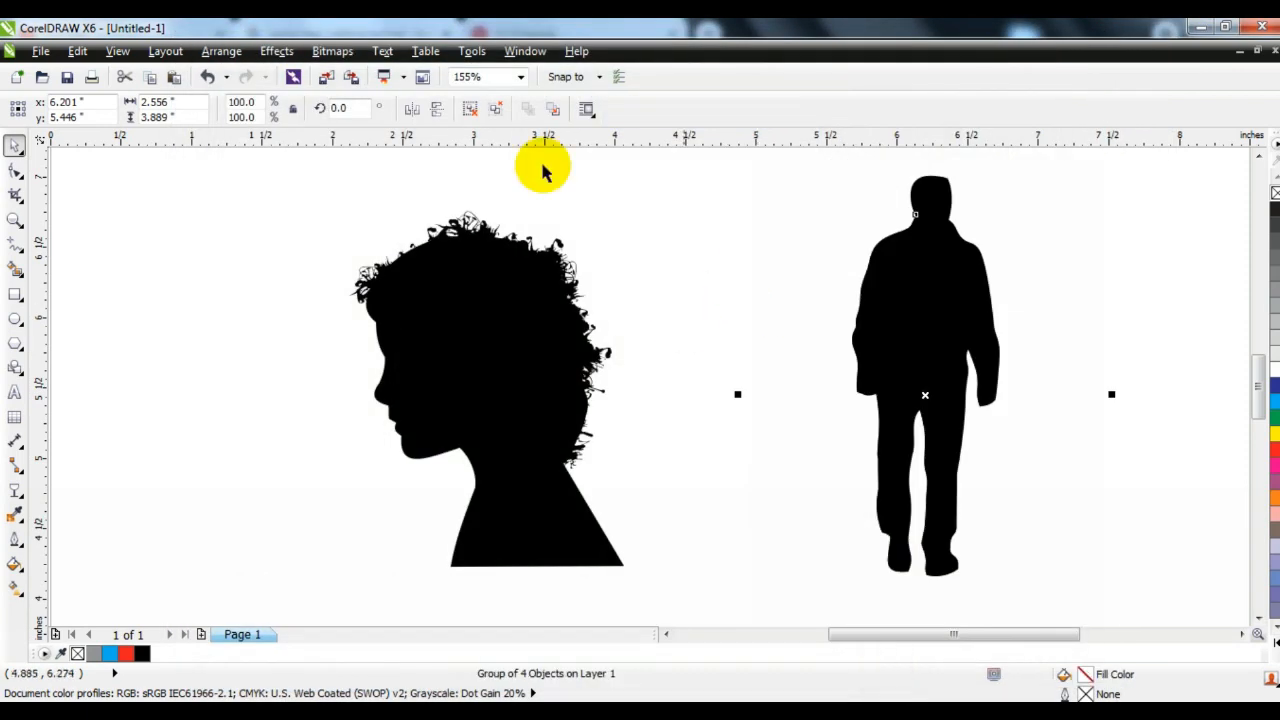
- Ungroup the trace, delete the original bitmap, and scale the traced man down to about 0.4 by 1.09 in
{"action": "left_click", "coordinate": [468, 110]}
{"action": "key", "text": "Escape"}
{"action": "left_click_drag", "start_coordinate": [903, 317], "coordinate": [786, 360]}
{"action": "left_click", "coordinate": [952, 334]}
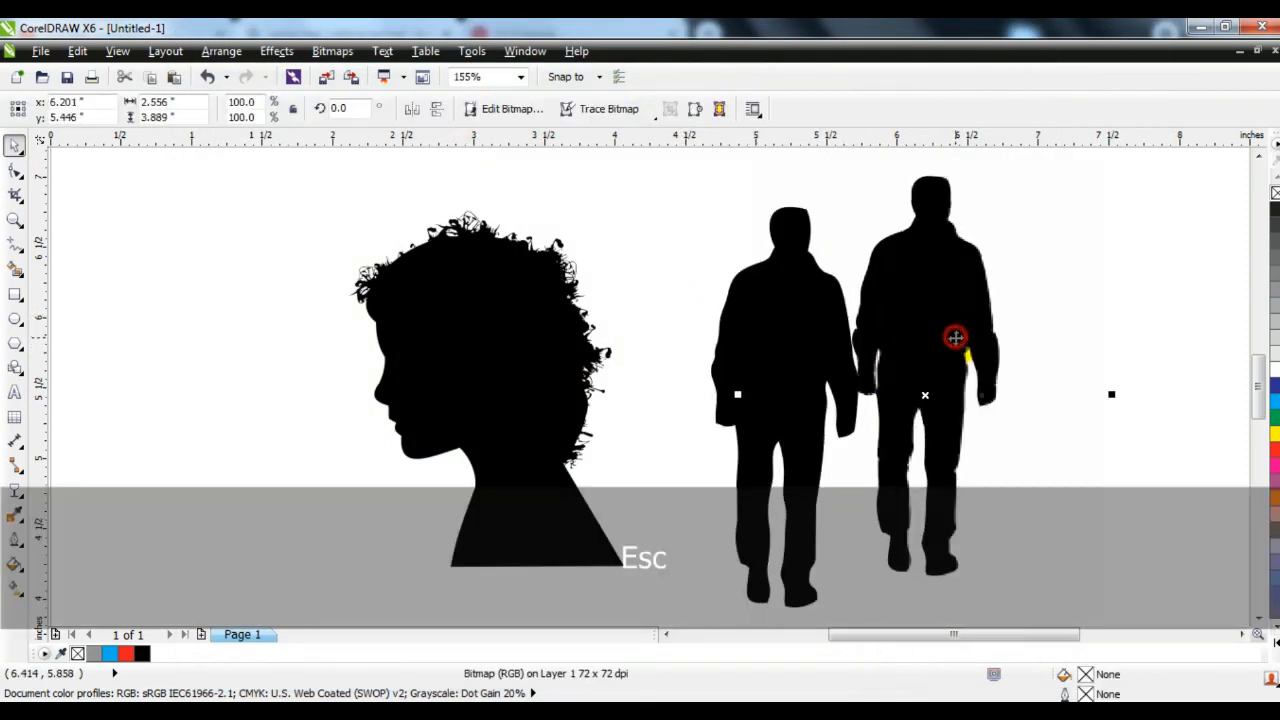
{"action": "key", "text": "Delete"}
{"action": "left_click", "coordinate": [796, 320]}
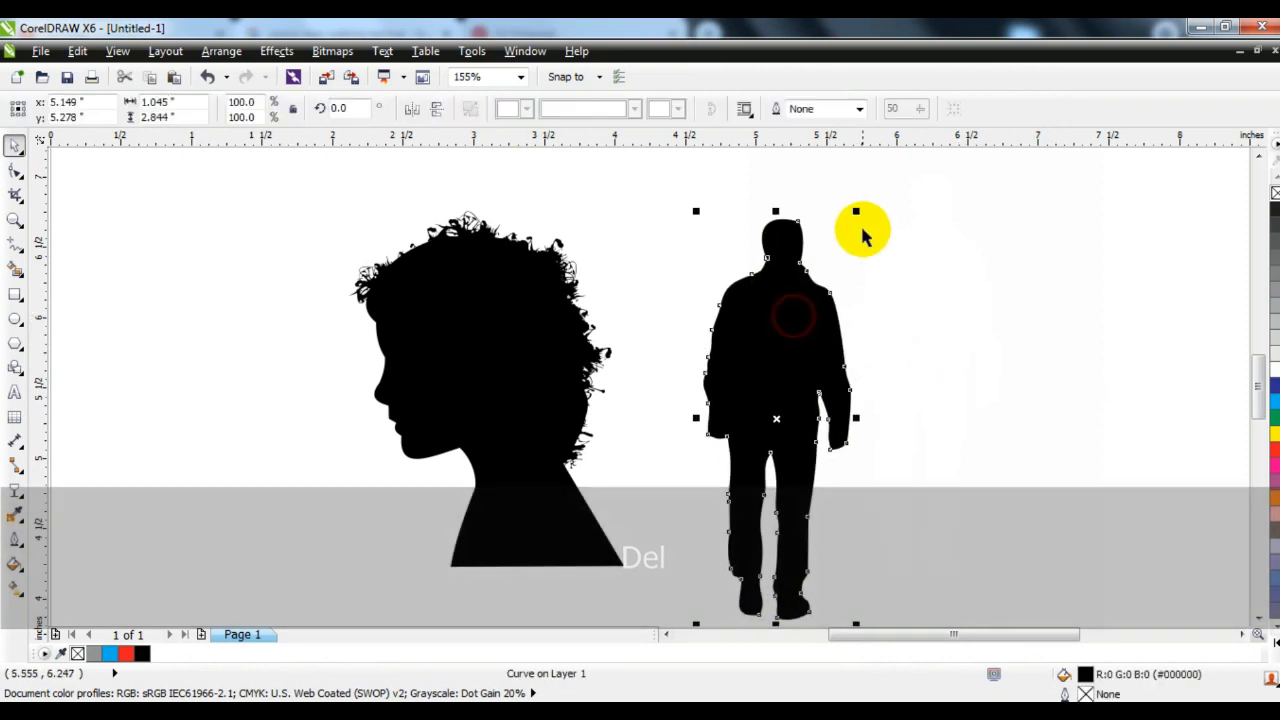
{"action": "left_click_drag", "start_coordinate": [856, 211], "coordinate": [807, 312]}
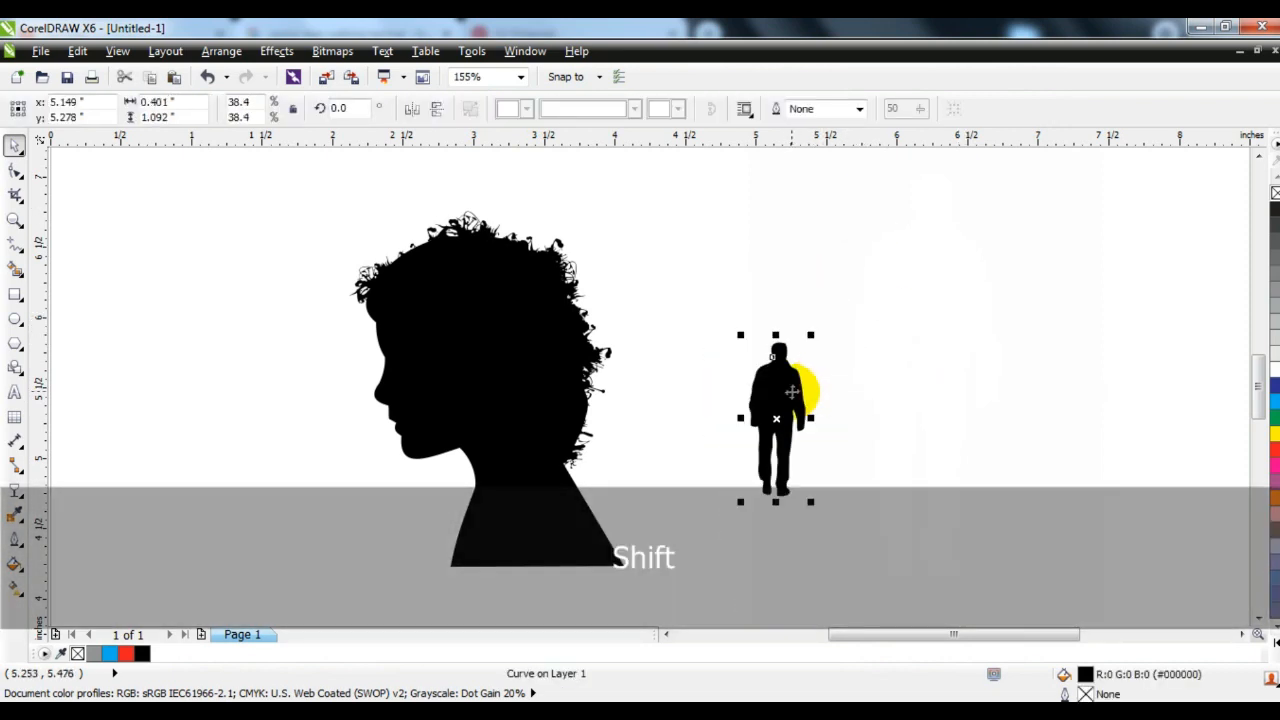
- Draw an arched doorway inside the head, about 0.32 by 0.64 in, with both upper corners rounded to about 0.16 in
{"action": "left_click", "coordinate": [15, 220]}
{"action": "left_click_drag", "start_coordinate": [332, 216], "coordinate": [814, 596]}
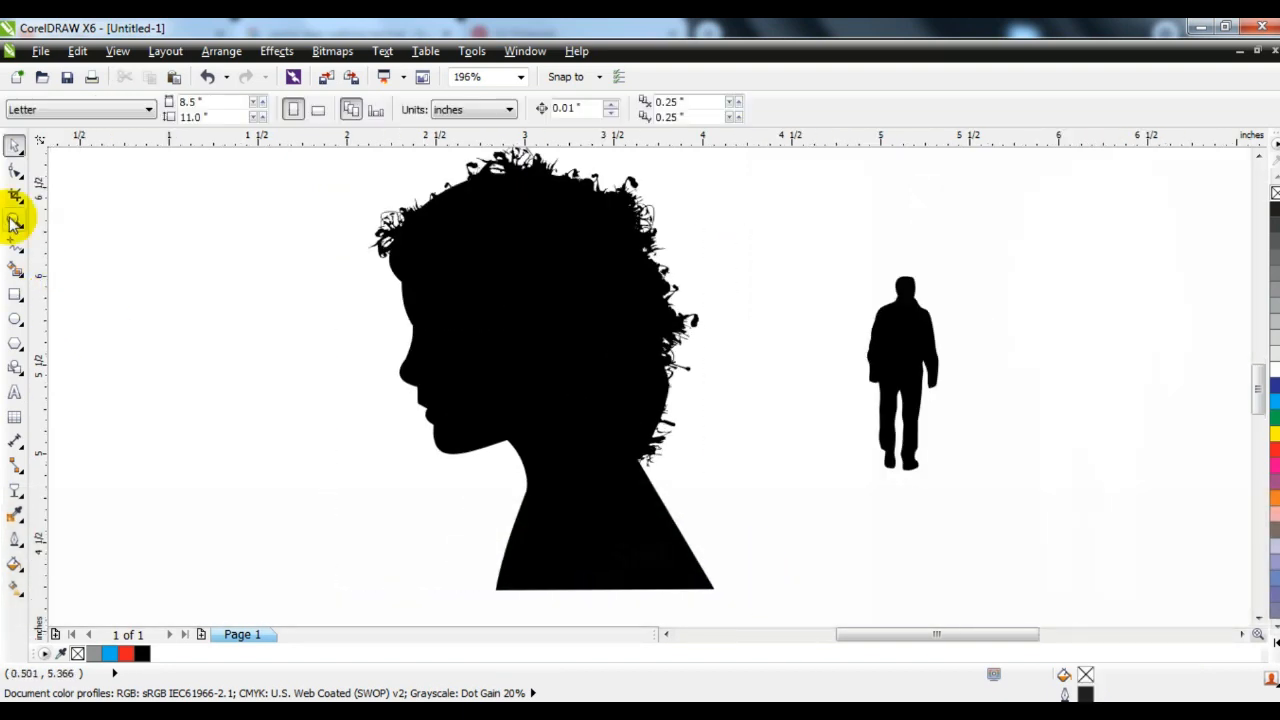
{"action": "left_click", "coordinate": [14, 293]}
{"action": "left_click_drag", "start_coordinate": [521, 249], "coordinate": [581, 364]}
{"action": "left_click", "coordinate": [14, 170]}
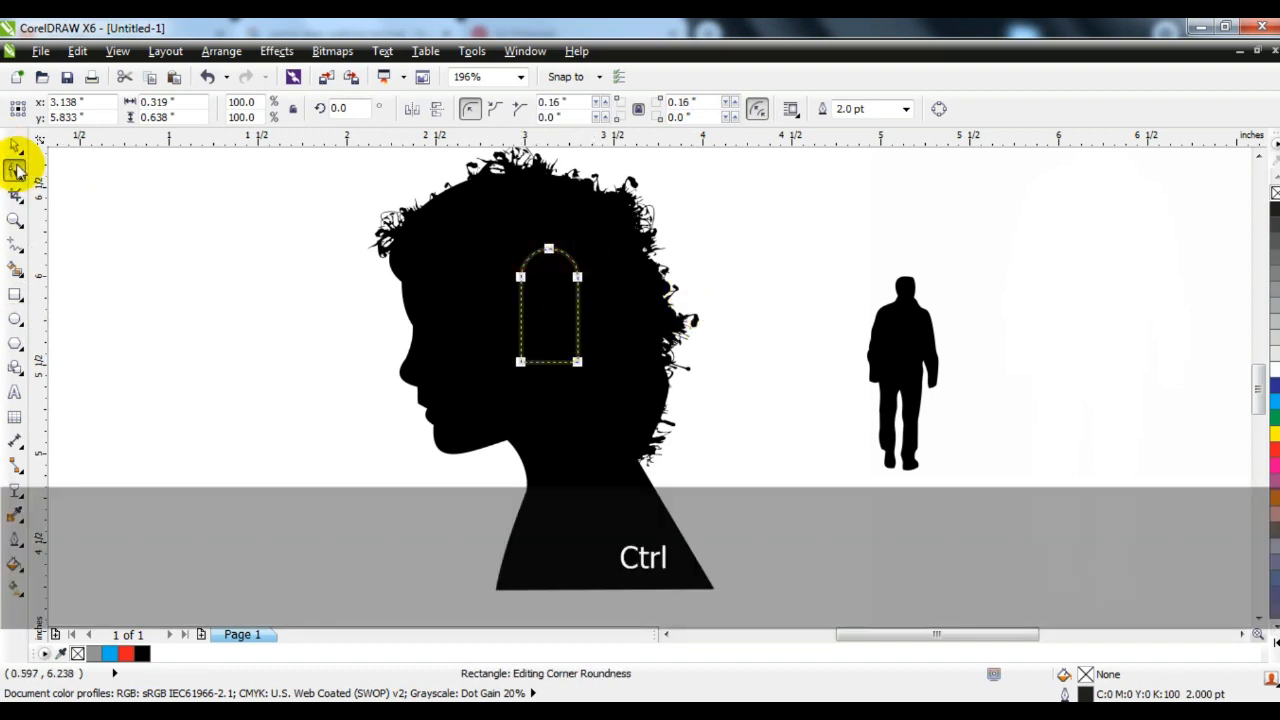
{"action": "left_click", "coordinate": [14, 146]}
- Fill the doorway red without an outline, scale it to about 0.28 by 0.56 in and move it slightly up
{"action": "left_click", "coordinate": [1274, 448]}
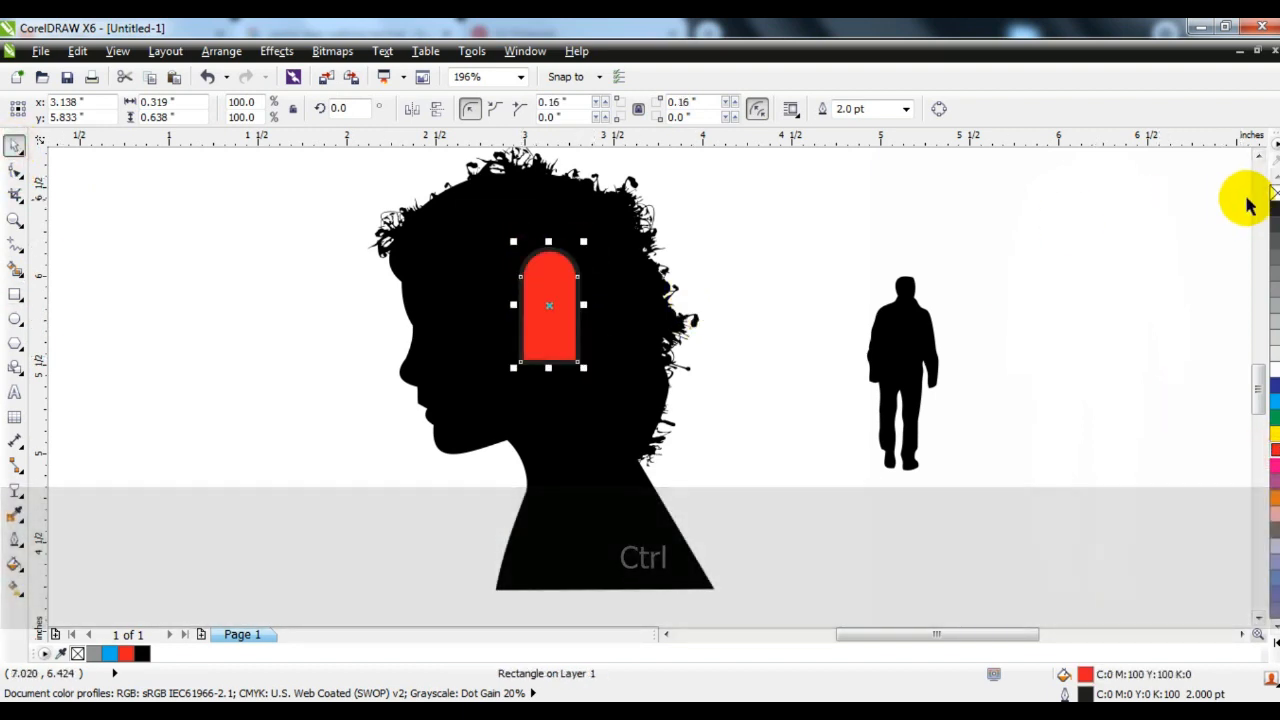
{"action": "right_click", "coordinate": [1274, 192]}
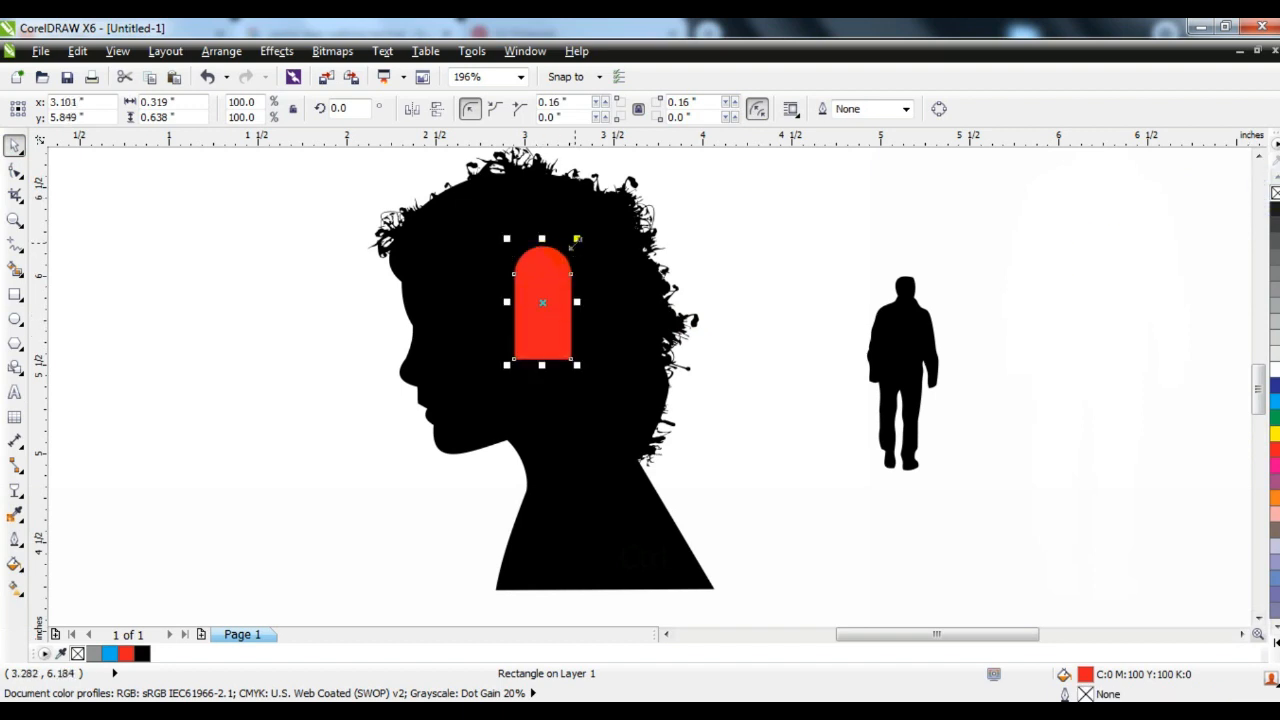
{"action": "left_click_drag", "start_coordinate": [577, 239], "coordinate": [592, 334]}
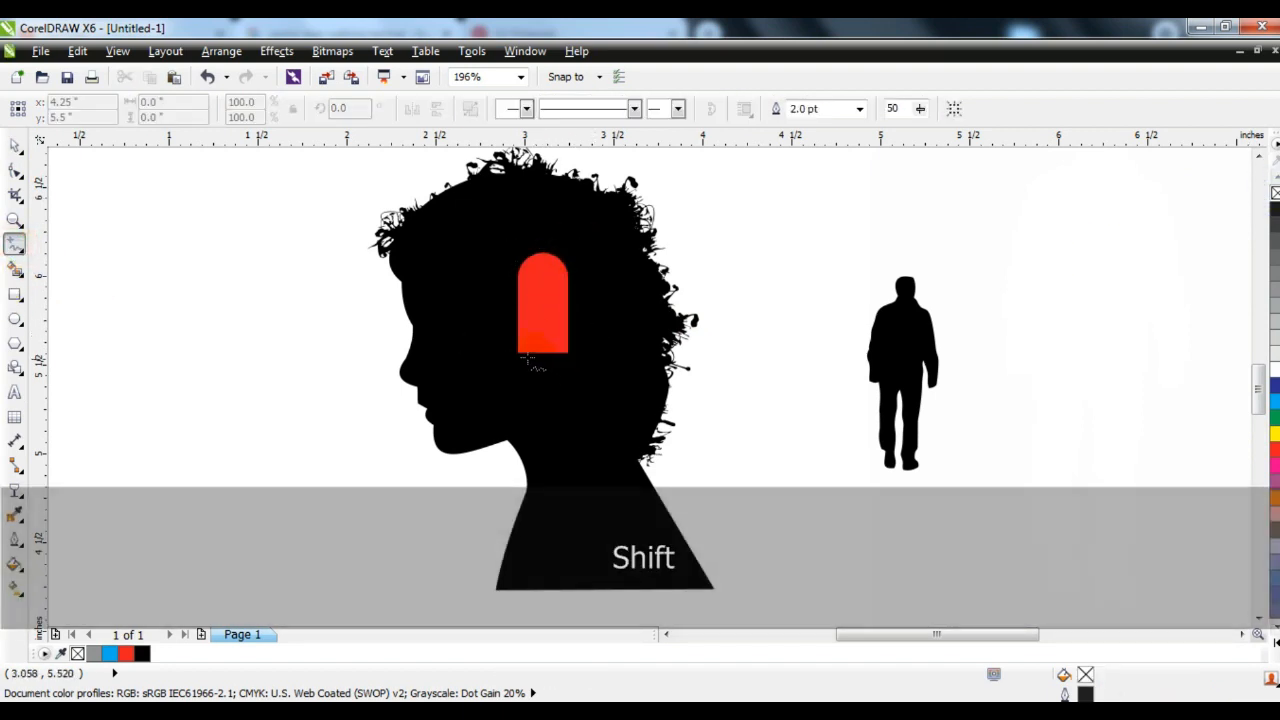
{"action": "left_click", "coordinate": [14, 146]}
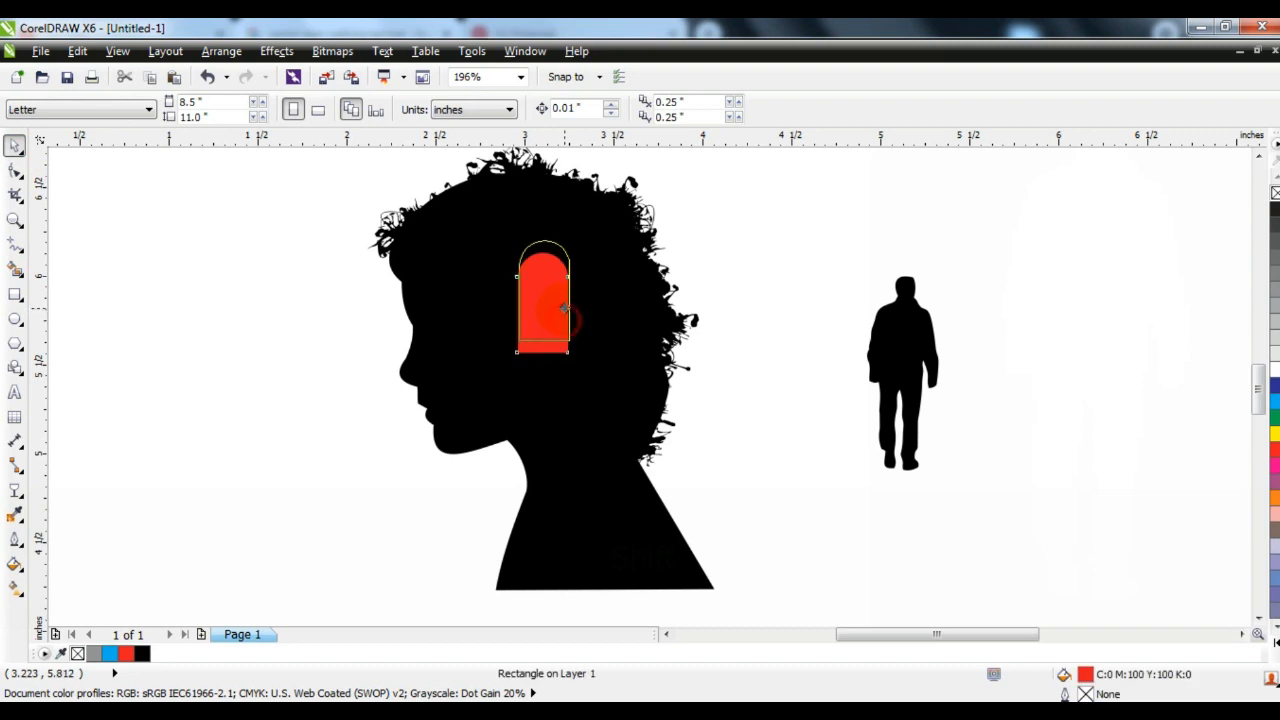
{"action": "left_click", "coordinate": [538, 323]}
- Draw a closed four-sided light beam widening from the doorway's lower edge to just below the neck's base
{"action": "left_click", "coordinate": [15, 248]}
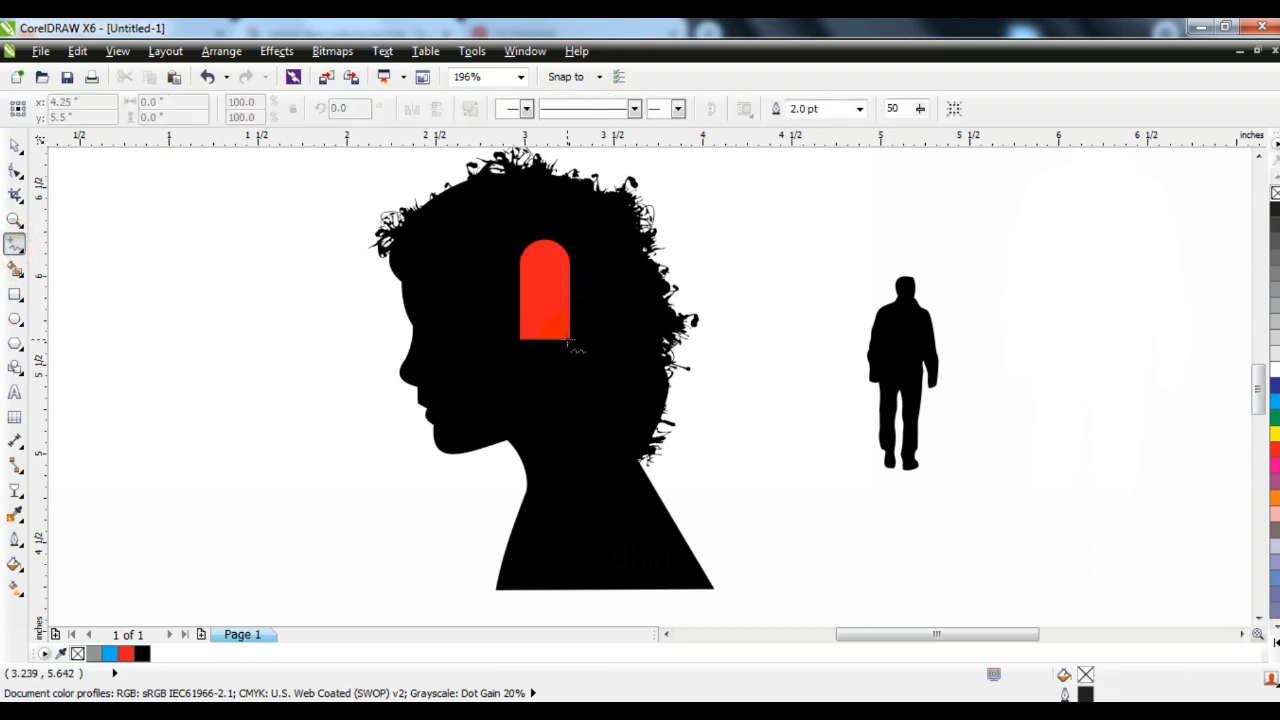
{"action": "left_click", "coordinate": [686, 598]}
{"action": "left_click", "coordinate": [686, 598]}
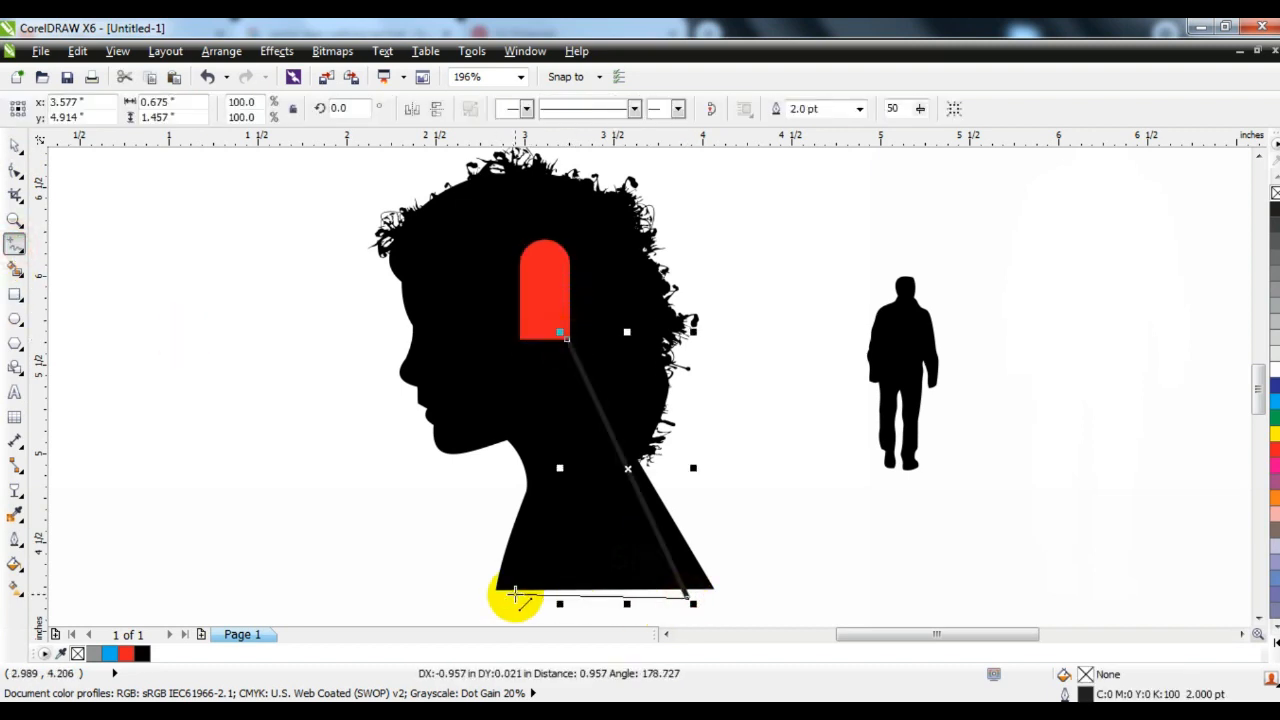
{"action": "double_click", "coordinate": [520, 600]}
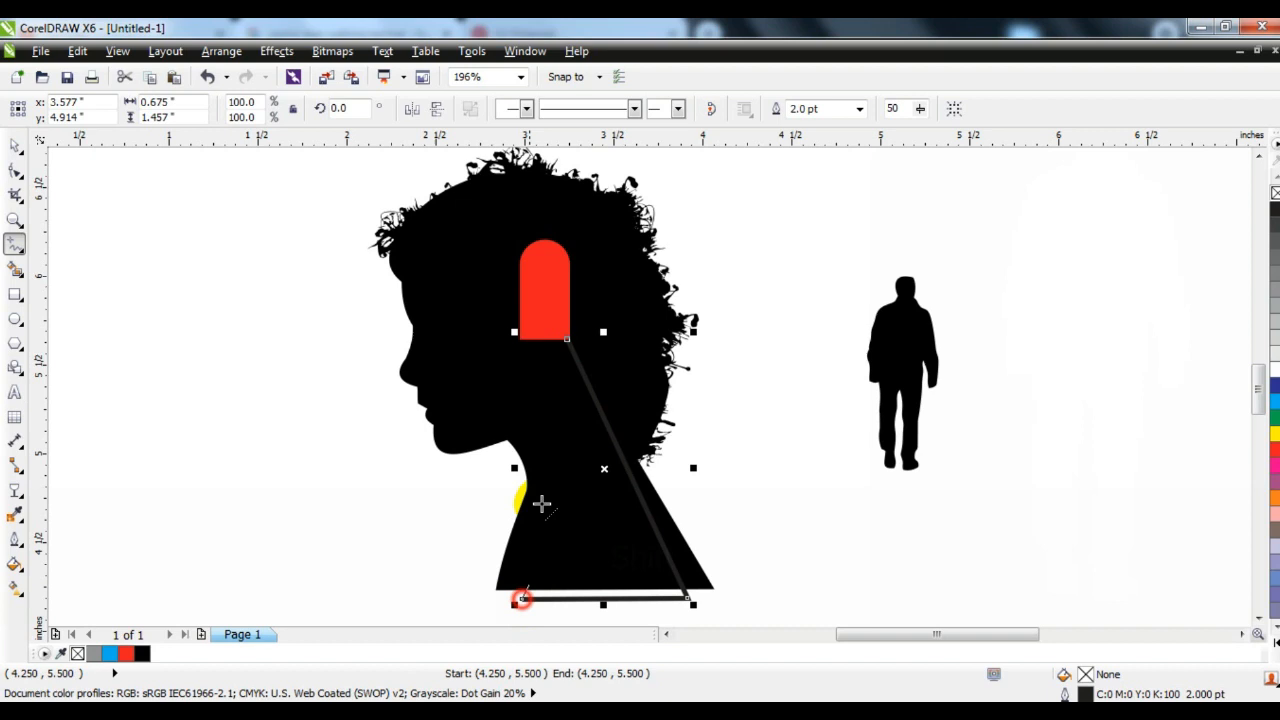
{"action": "left_click", "coordinate": [519, 337]}
{"action": "left_click", "coordinate": [569, 338]}
{"action": "left_click", "coordinate": [15, 145]}
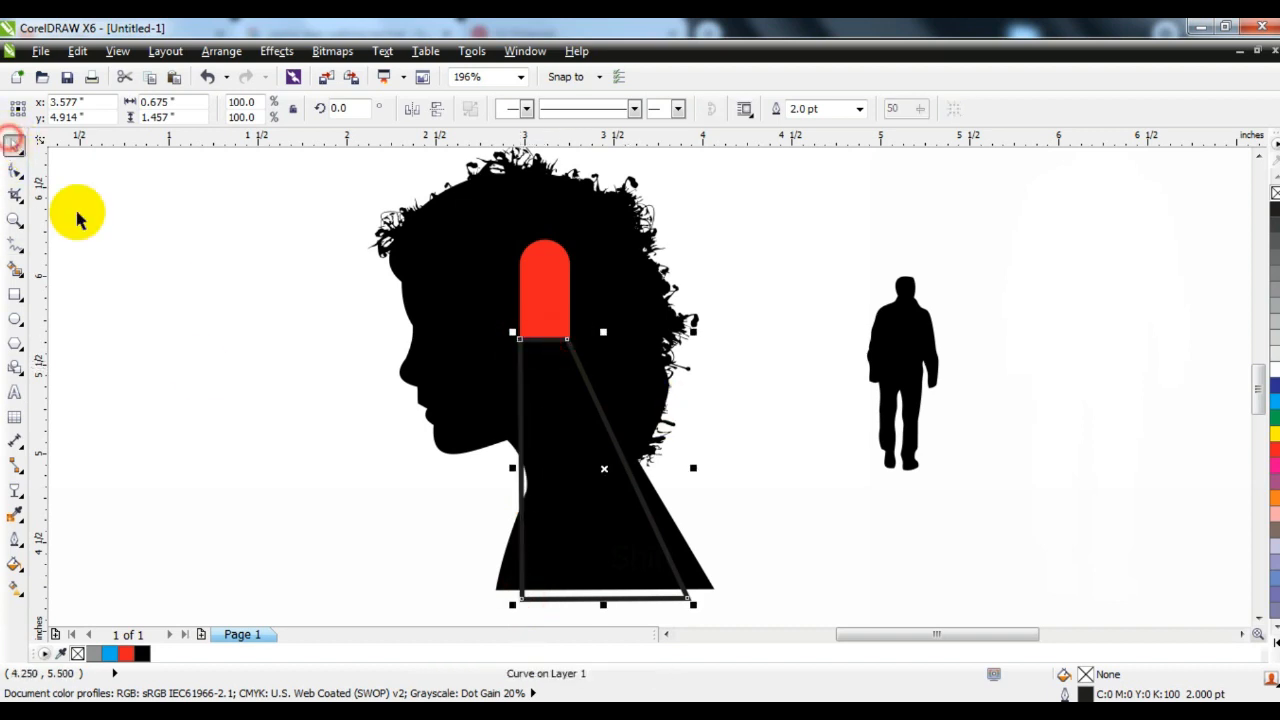
- Fill the light beam red without an outline and fade it downward with a linear transparency of about 281°
{"action": "left_click", "coordinate": [125, 653]}
{"action": "right_click", "coordinate": [1274, 192]}
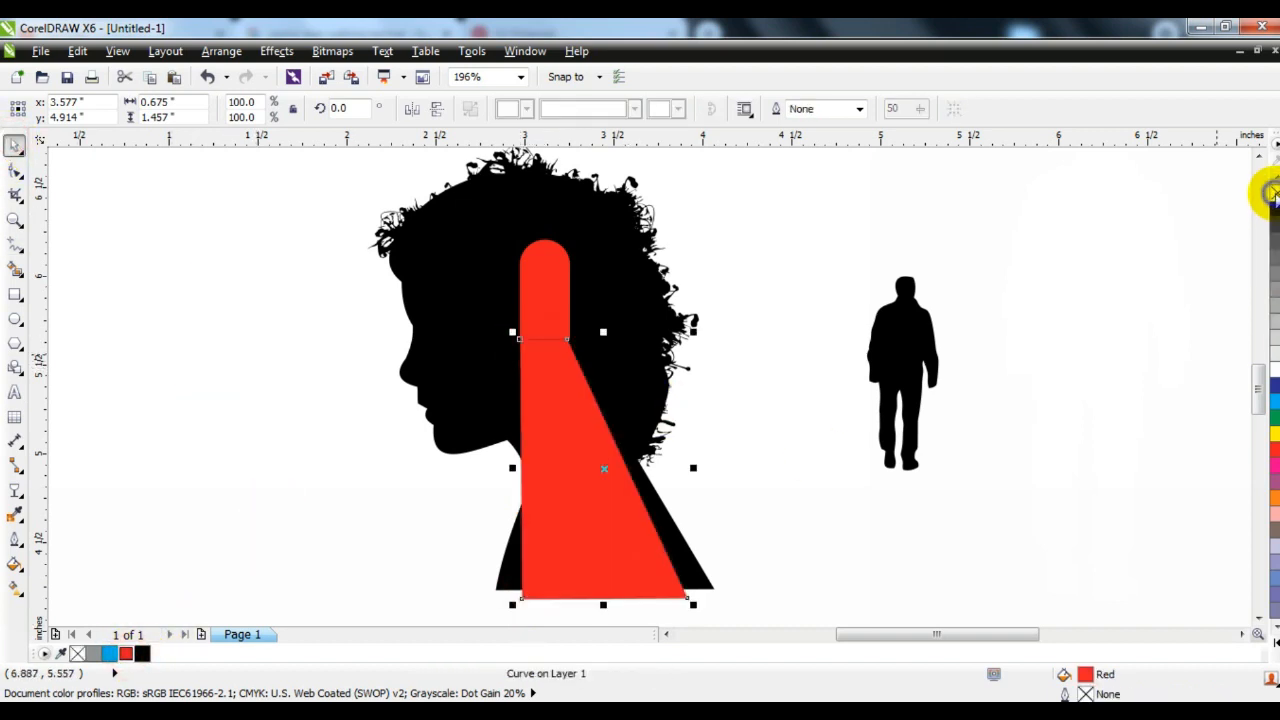
{"action": "left_click", "coordinate": [15, 492]}
{"action": "left_click_drag", "start_coordinate": [518, 273], "coordinate": [561, 503]}
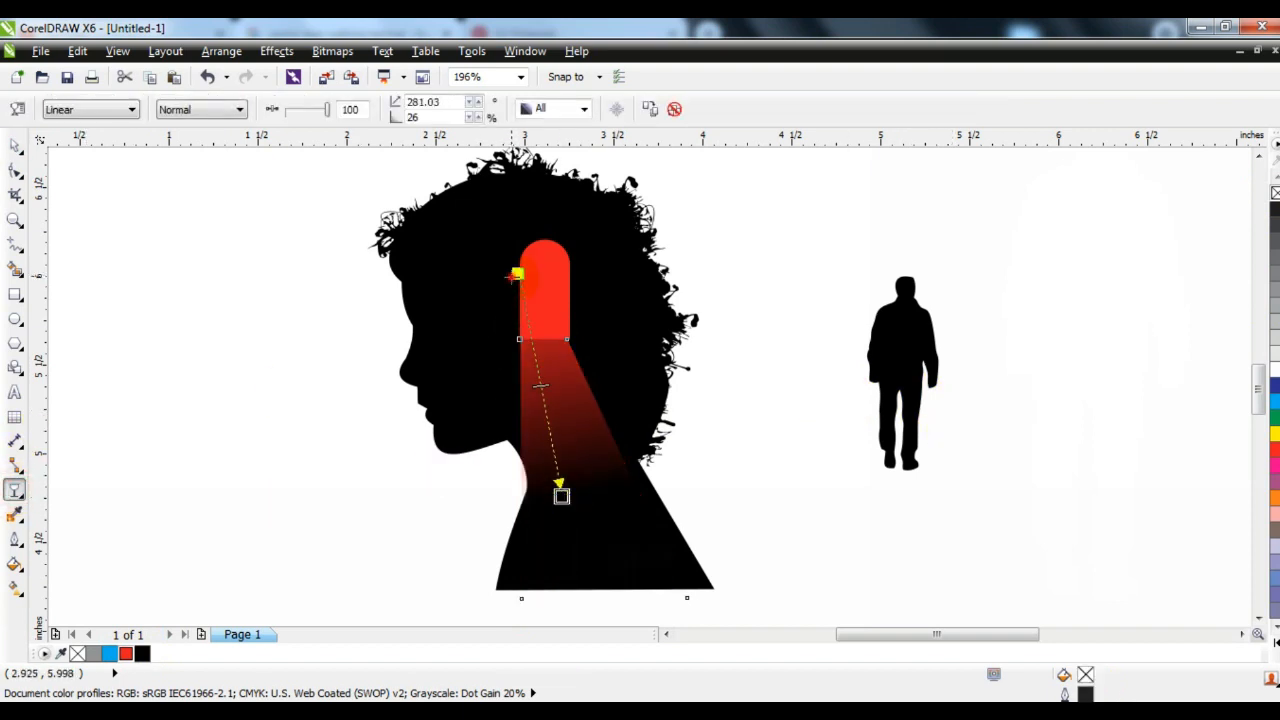
{"action": "left_click", "coordinate": [14, 148]}
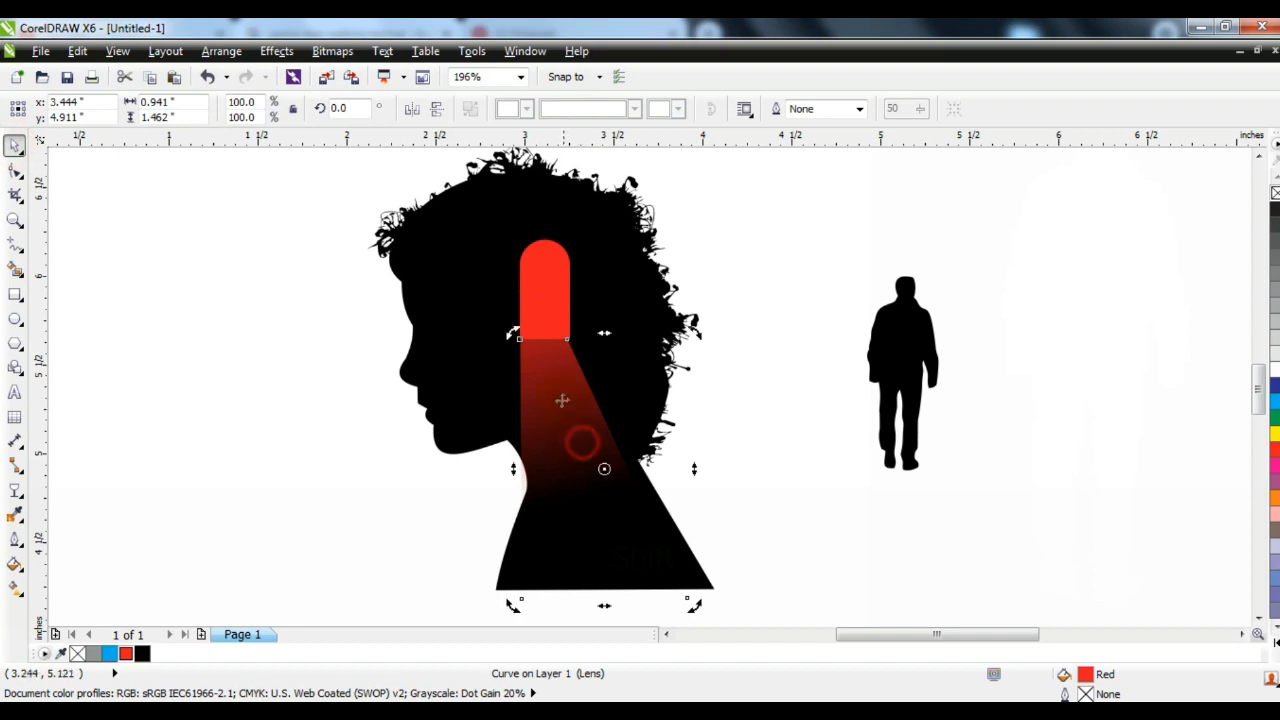
{"action": "left_click", "coordinate": [625, 307]}
{"action": "left_click", "coordinate": [831, 430]}
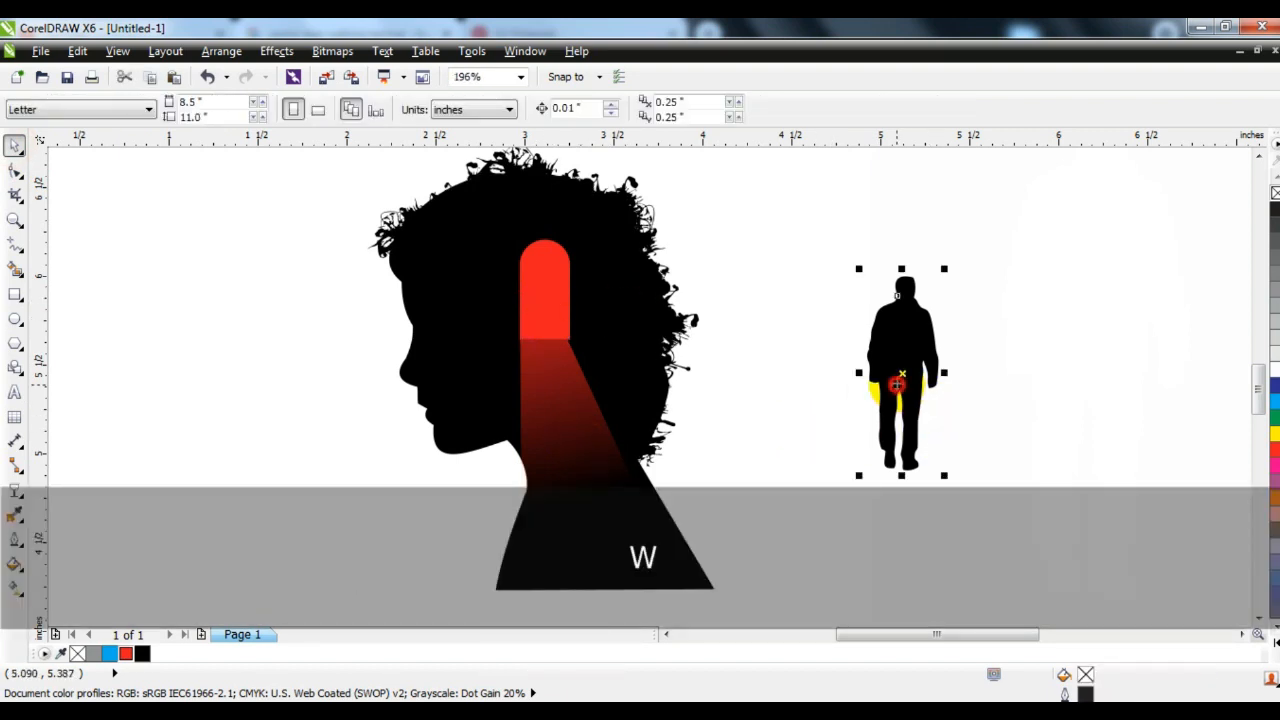
- Scale the man to about 0.19 by 0.51 in, stand him in the red doorway, and shrink the doorway slightly
{"action": "left_click", "coordinate": [899, 395]}
{"action": "left_click_drag", "start_coordinate": [944, 266], "coordinate": [855, 440]}
{"action": "left_click_drag", "start_coordinate": [604, 345], "coordinate": [523, 271]}
{"action": "key", "text": "shift"}
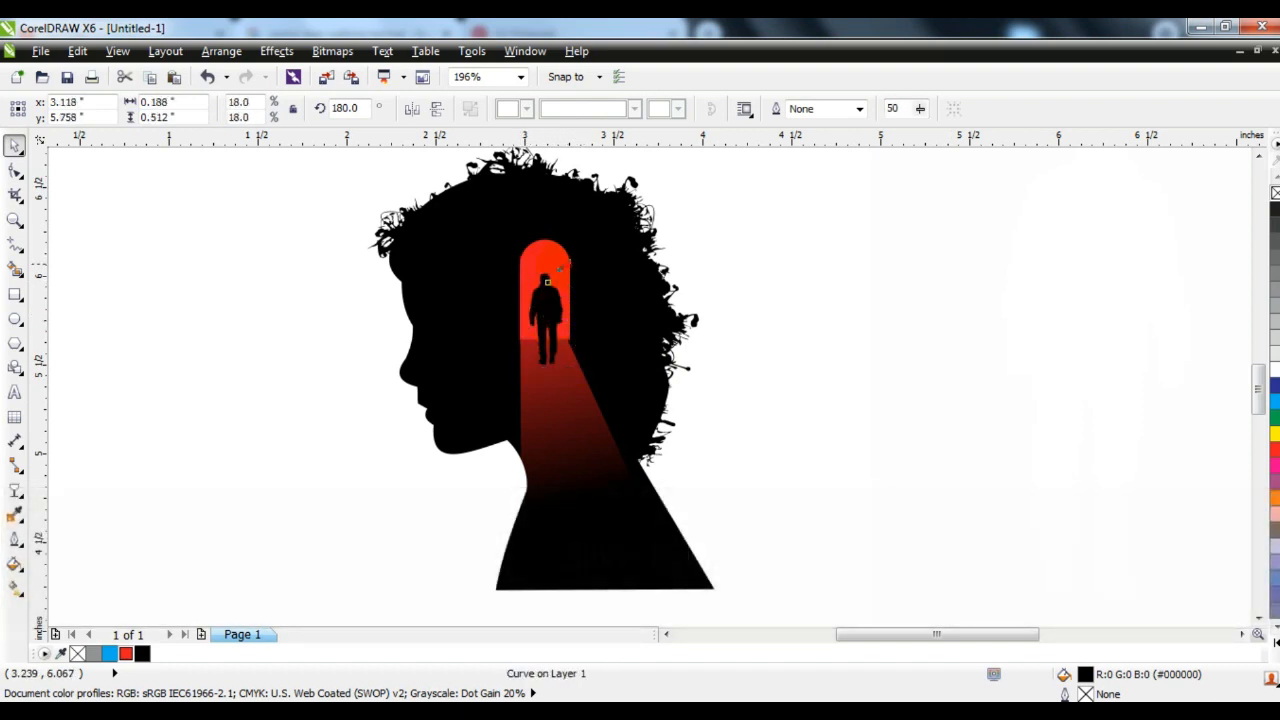
{"action": "left_click", "coordinate": [562, 268]}
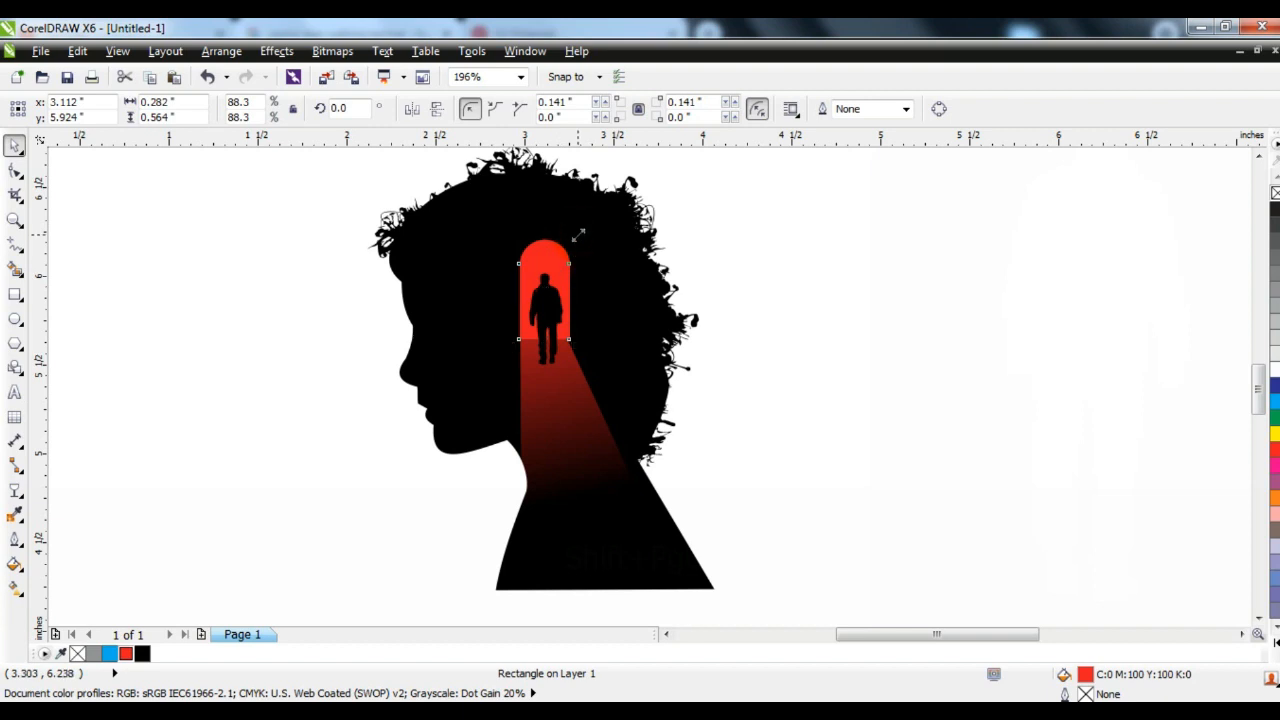
{"action": "left_click", "coordinate": [771, 266]}
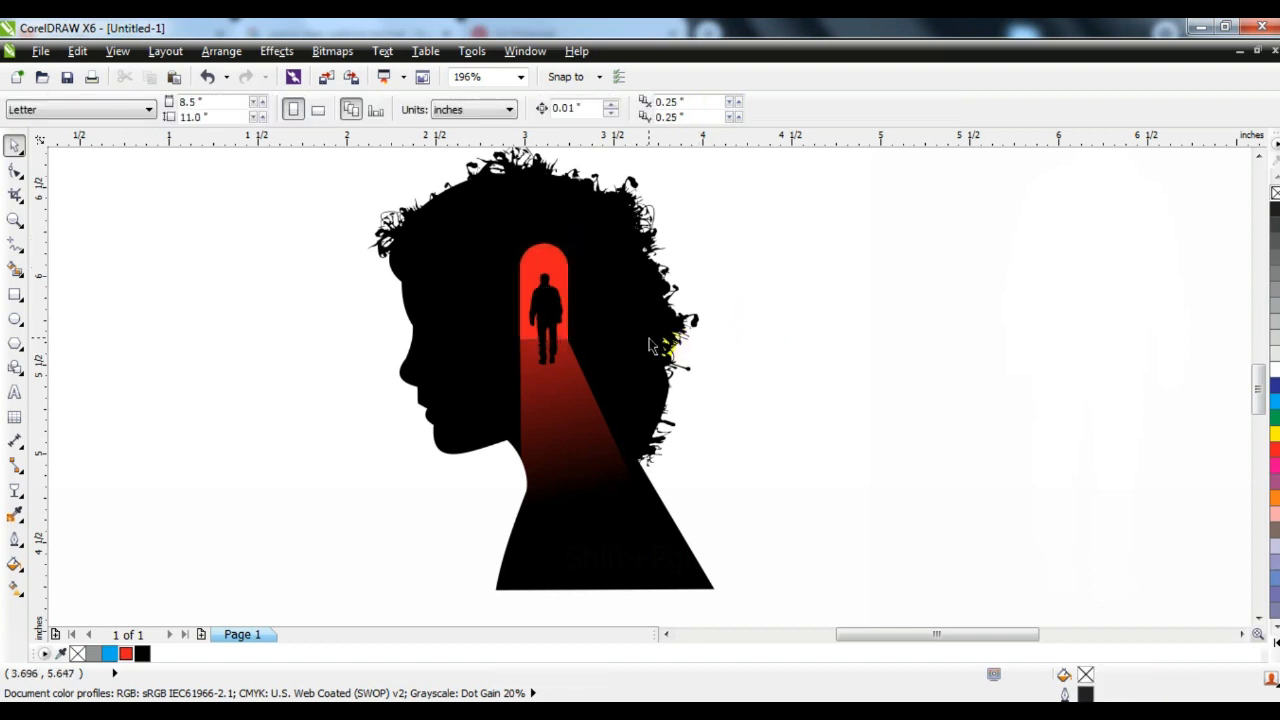
- Fit the head artwork to the view and preview it full screen
{"action": "left_click", "coordinate": [695, 350]}
{"action": "key", "text": "shift+F2"}
{"action": "key", "text": "F9"}
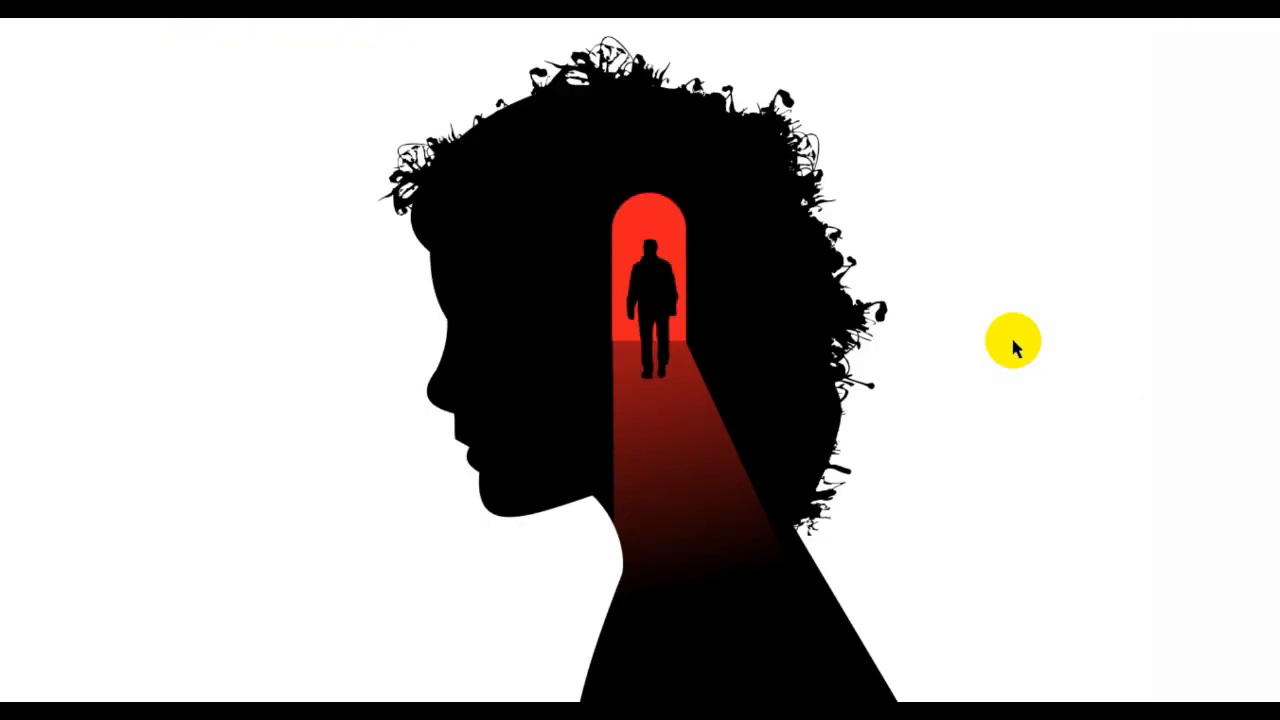